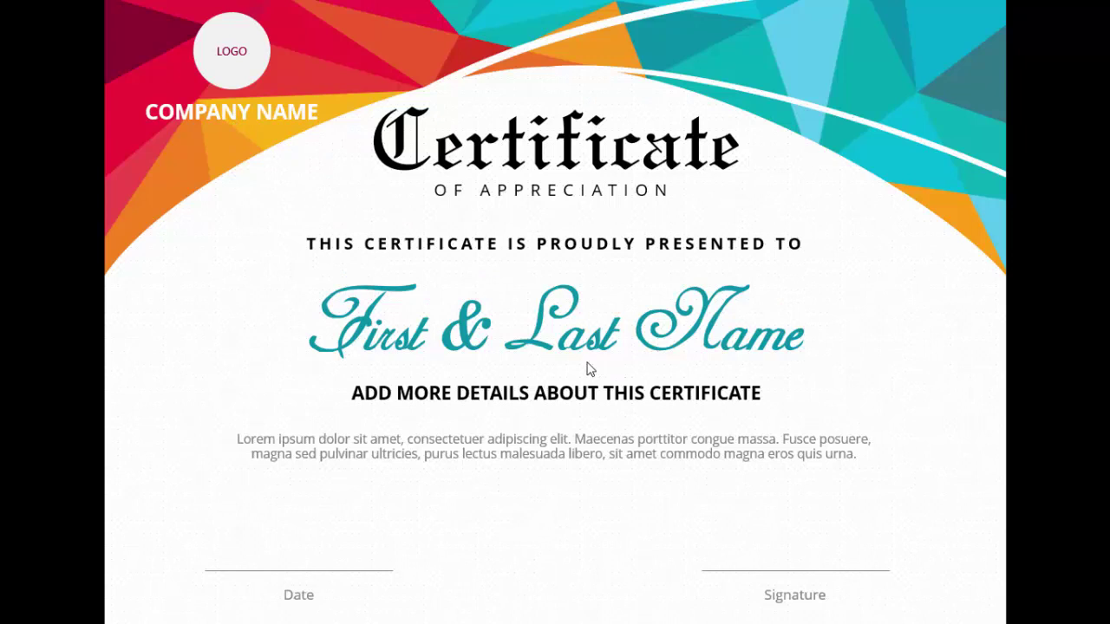
# - Advance and leave the finished certificate slide show preview
pyautogui.click(1016, 511)
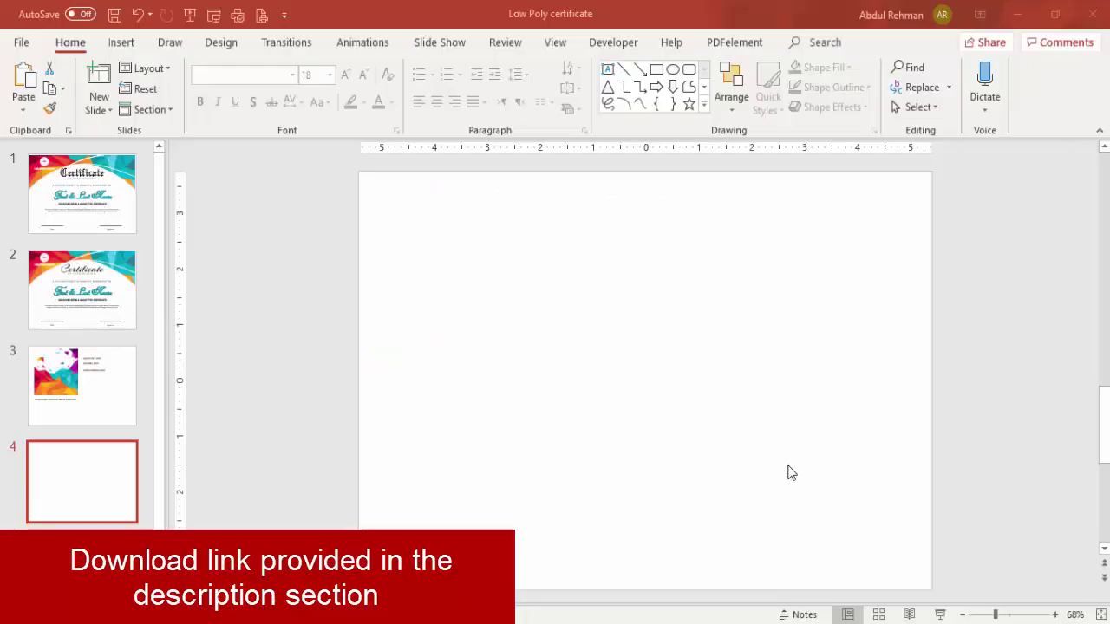
# - Set a custom slide size of A4 Paper (210x297 mm), landscape, 10.833 × 7.5 in
pyautogui.click(221, 50)
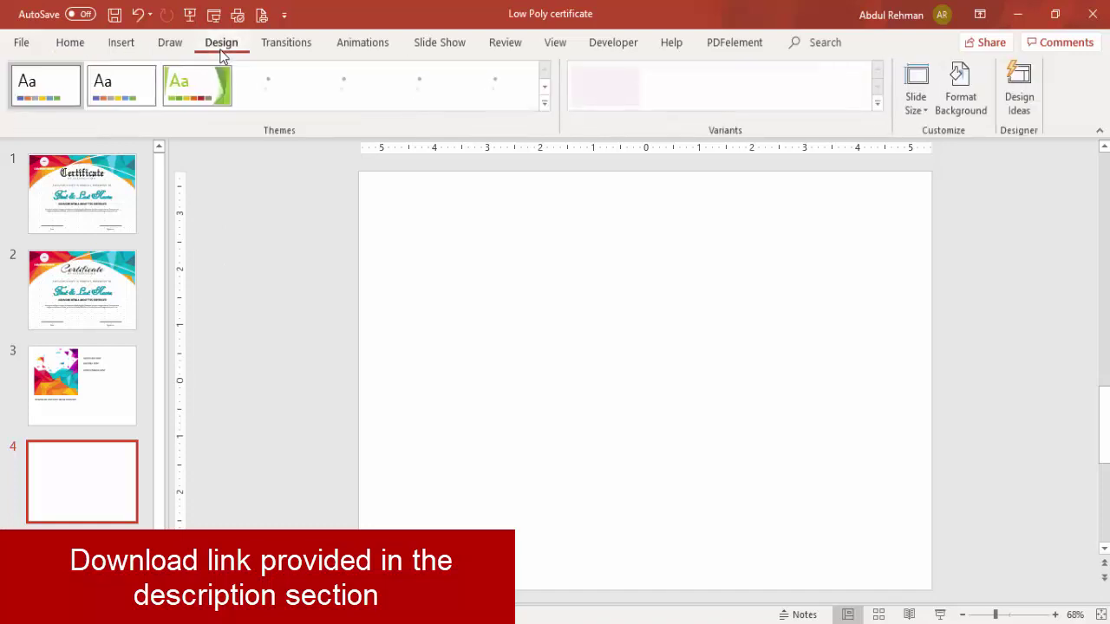
pyautogui.click(922, 112)
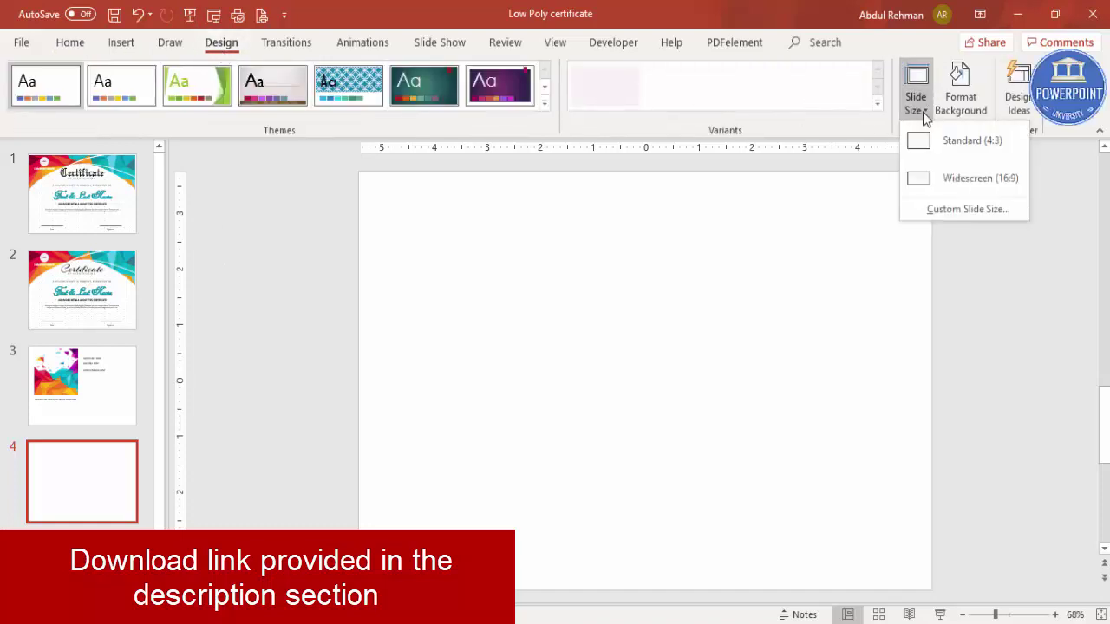
pyautogui.click(963, 209)
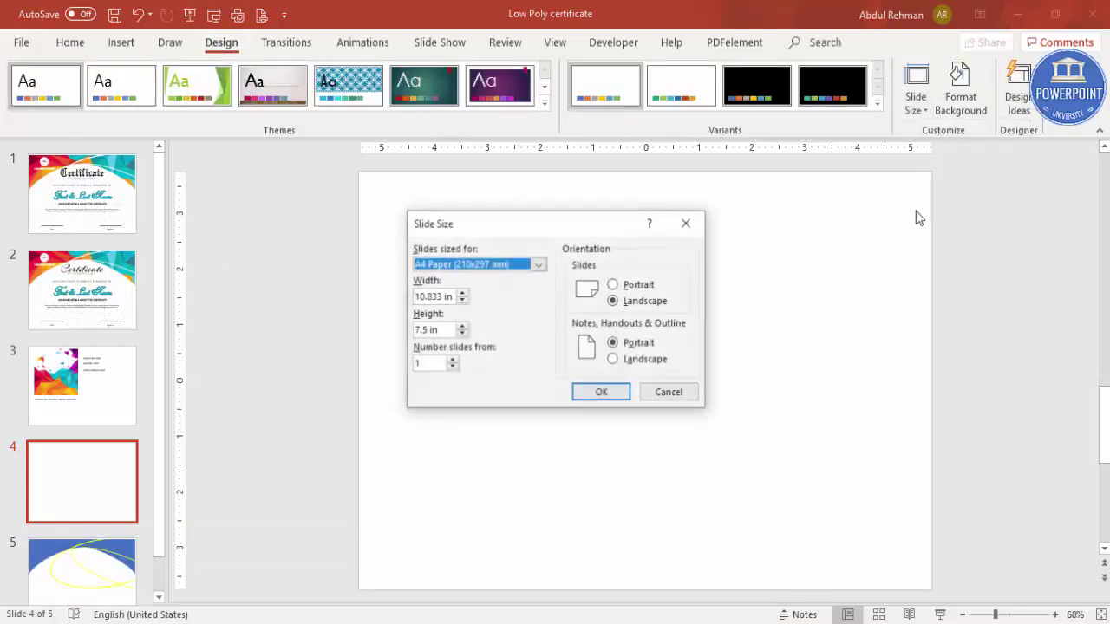
pyautogui.click(462, 269)
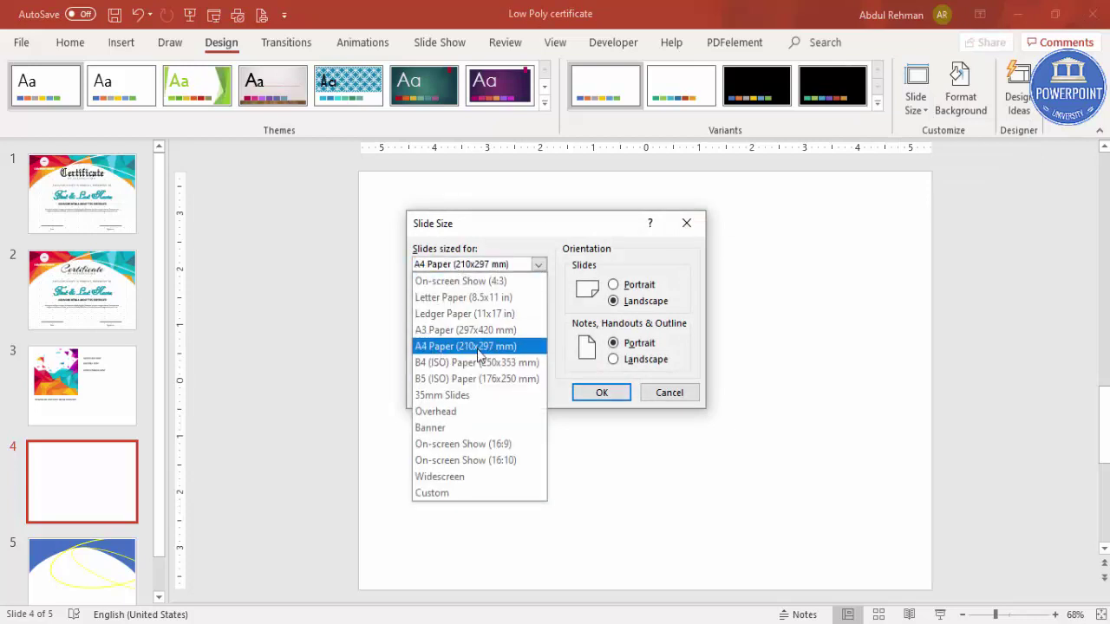
pyautogui.click(502, 349)
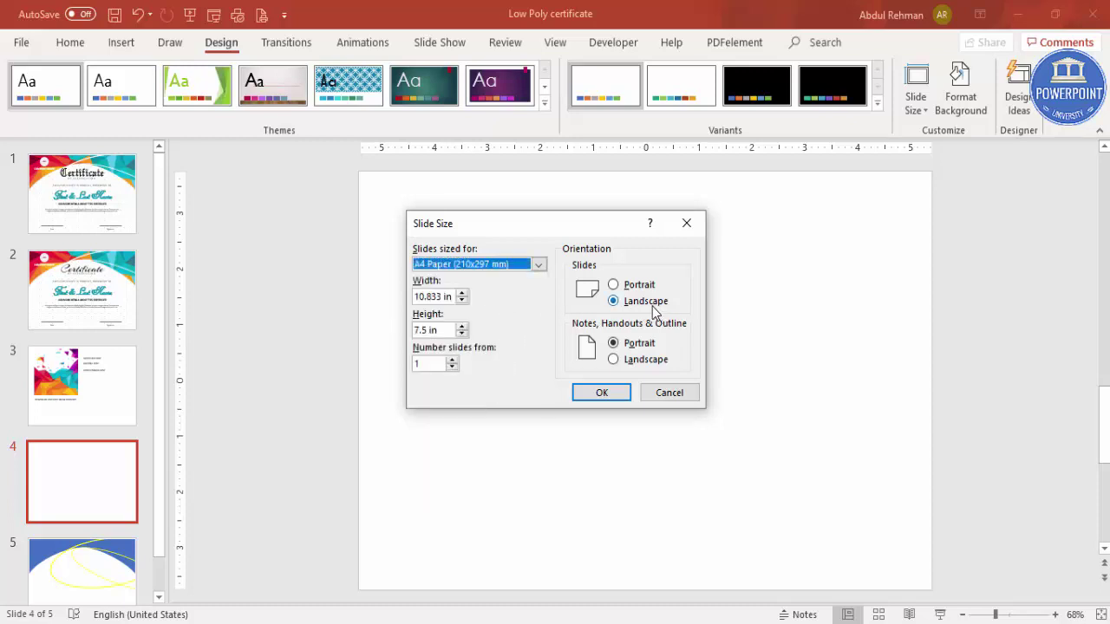
pyautogui.click(601, 393)
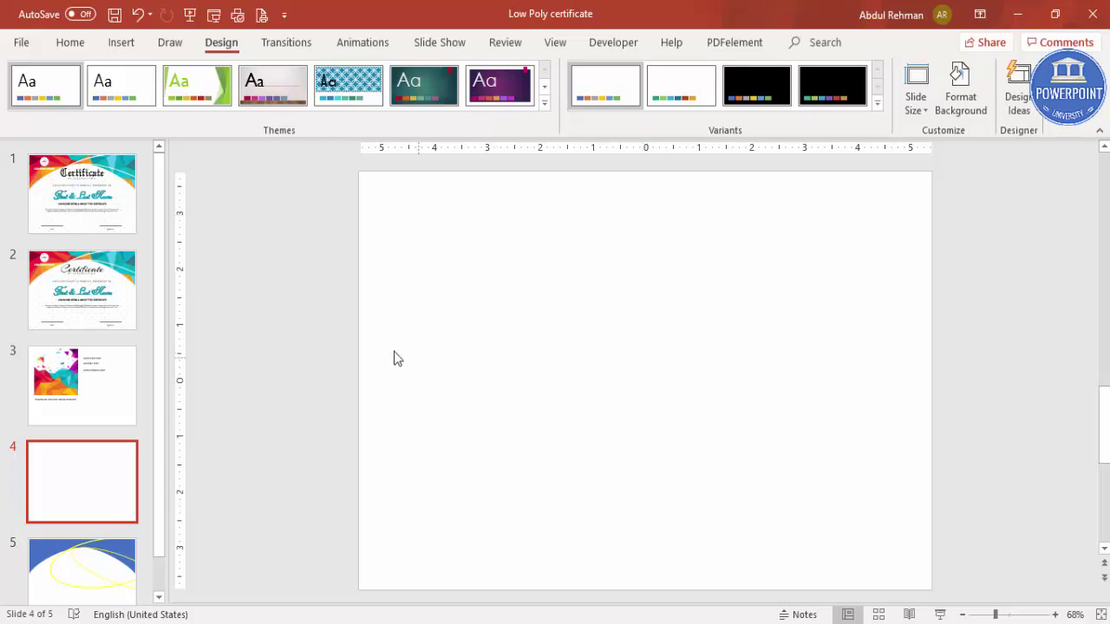
pyautogui.click(552, 44)
# - Turn on guides and draw a rectangle across the full width of the slide's top
pyautogui.click(330, 107)
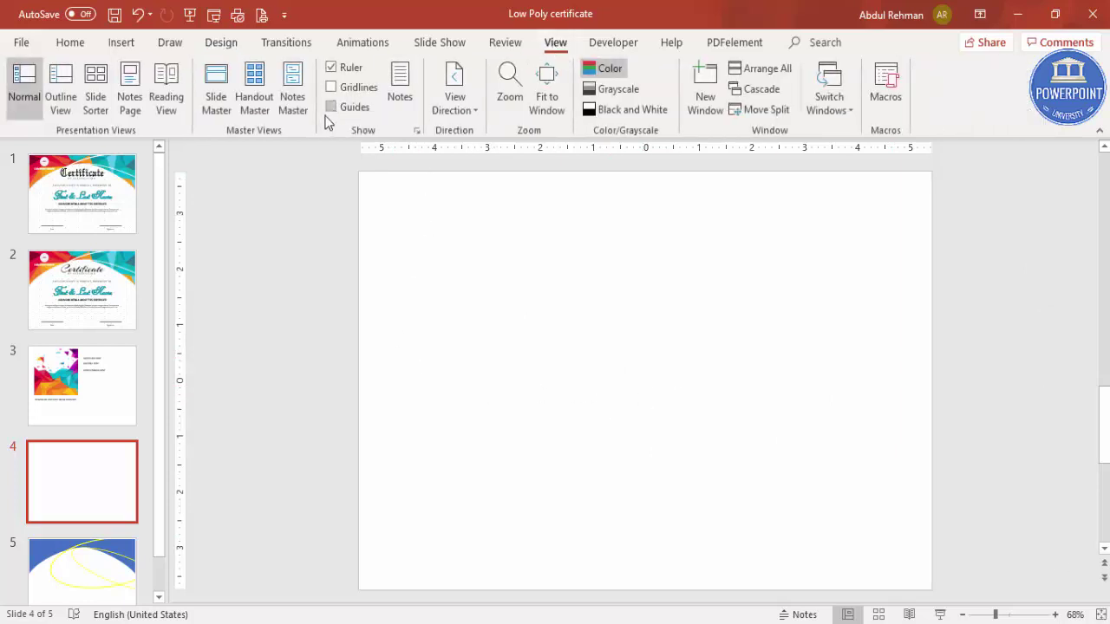
pyautogui.click(121, 45)
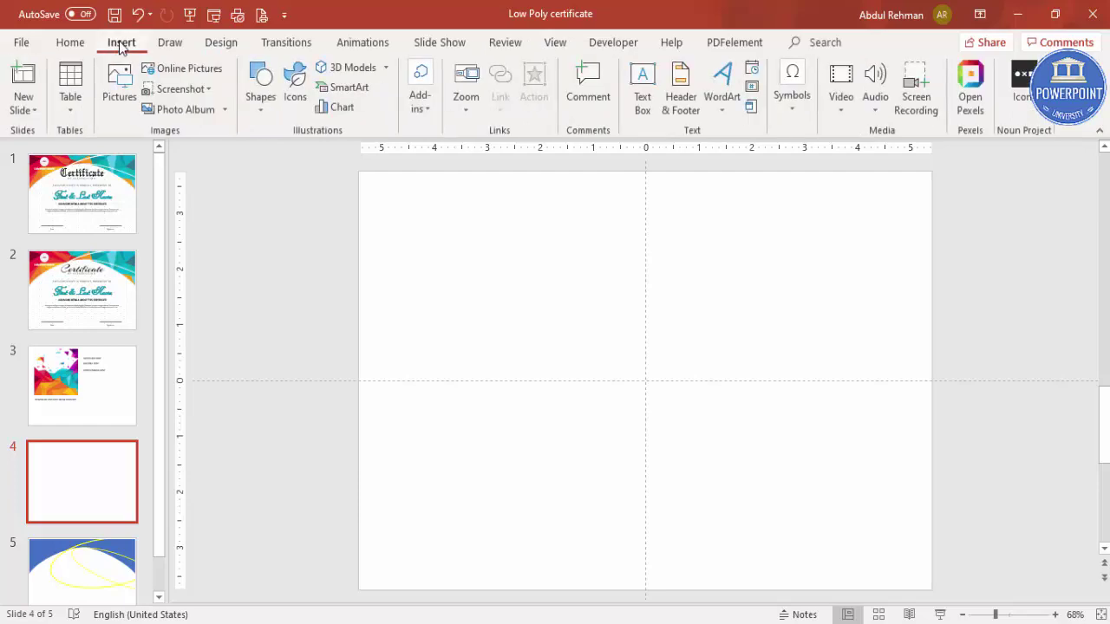
pyautogui.click(276, 113)
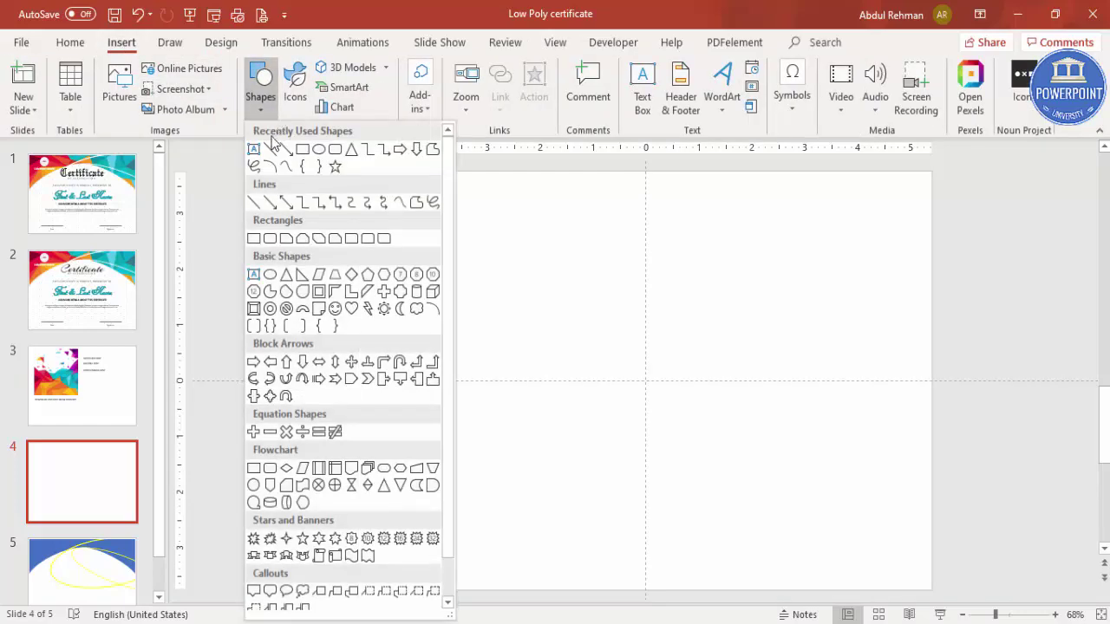
pyautogui.click(254, 238)
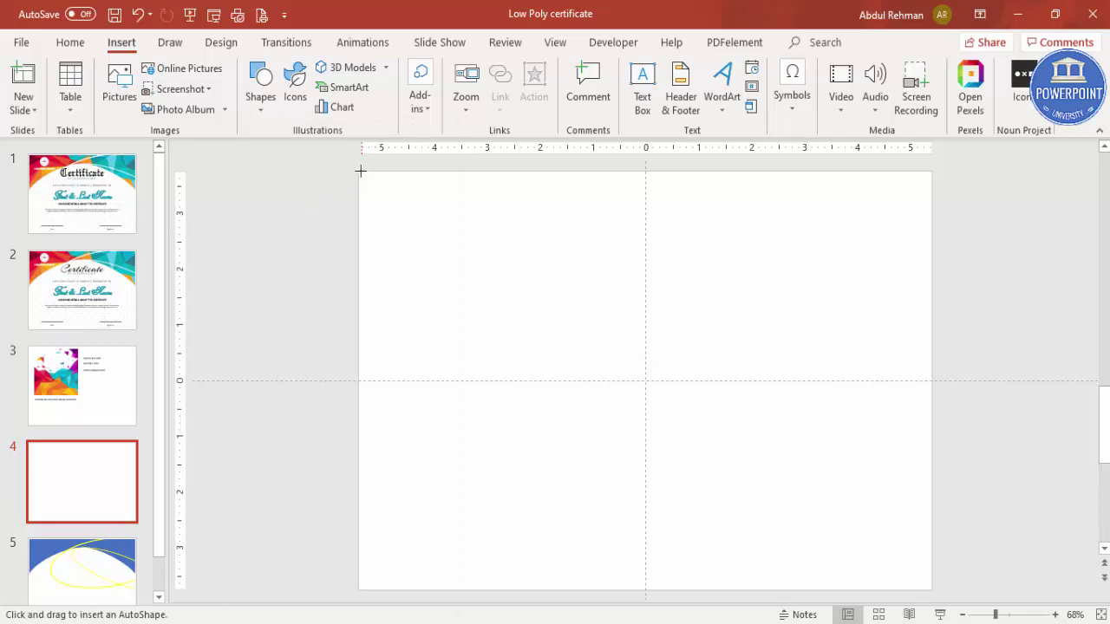
pyautogui.moveTo(358, 171); pyautogui.dragTo(931, 331)
# - Set the blue rectangle's outline to No Outline
pyautogui.click(446, 86)
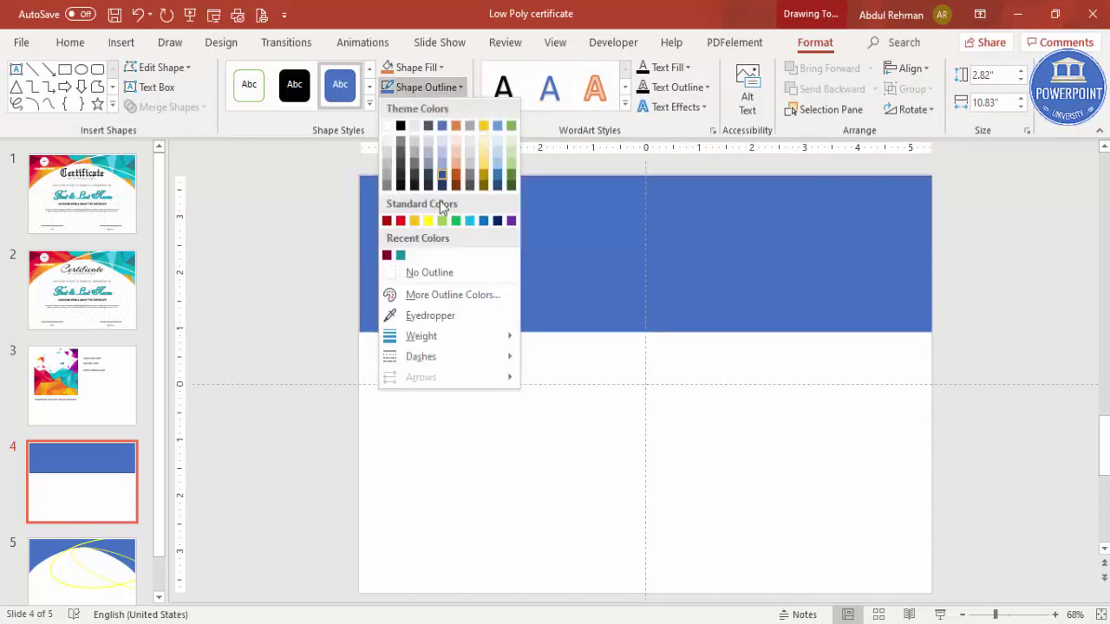
pyautogui.click(445, 274)
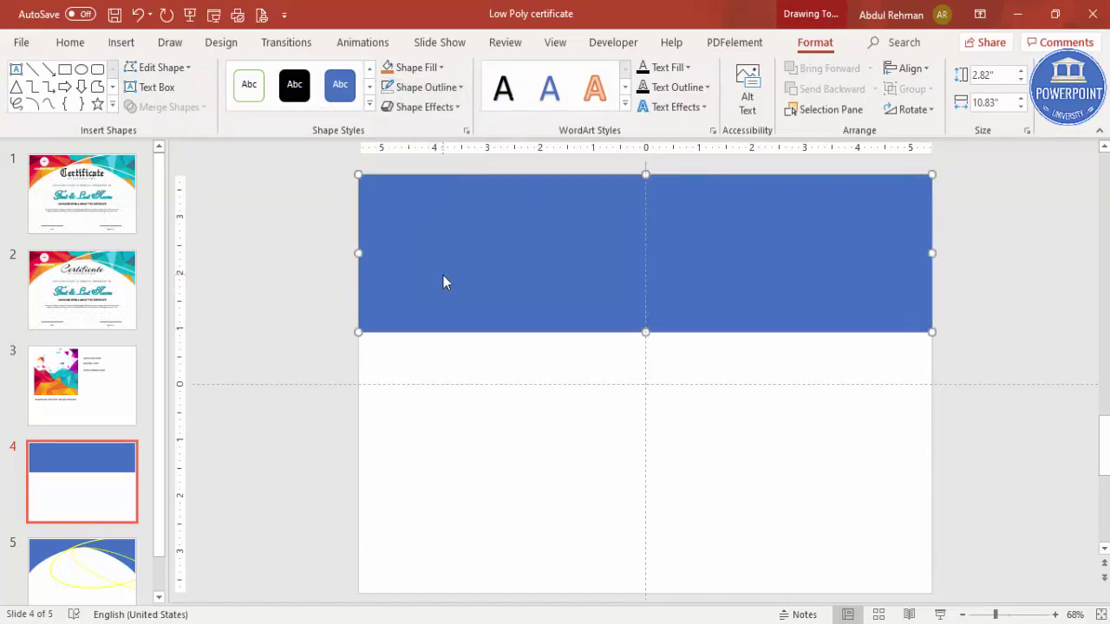
pyautogui.rightClick(443, 278)
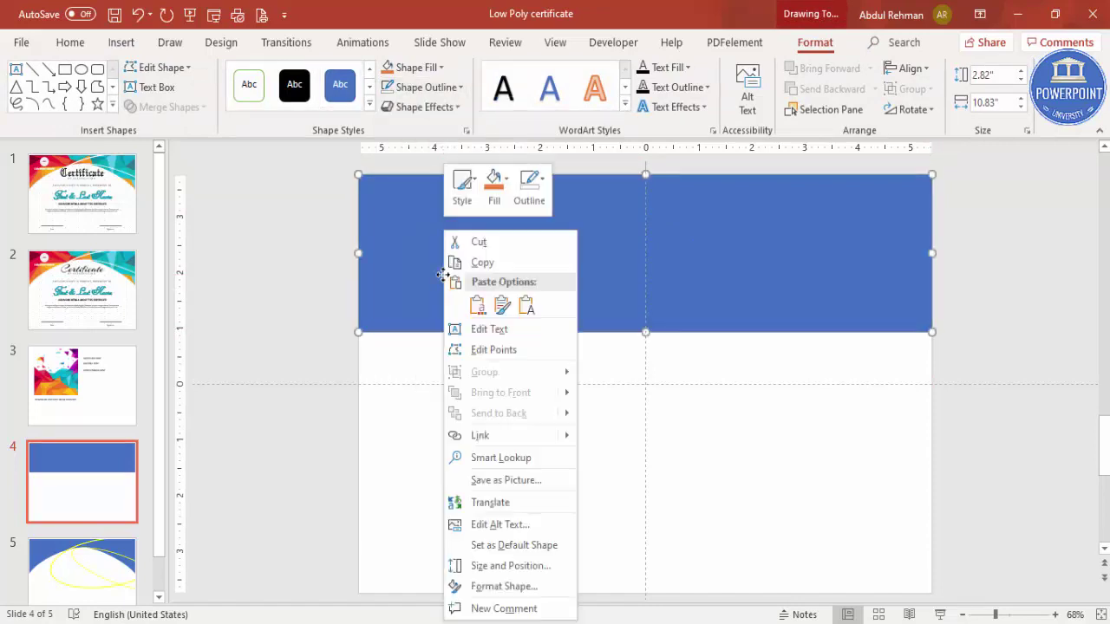
# - Add a point mid bottom edge, pull it up and make it a smooth peak
pyautogui.click(506, 358)
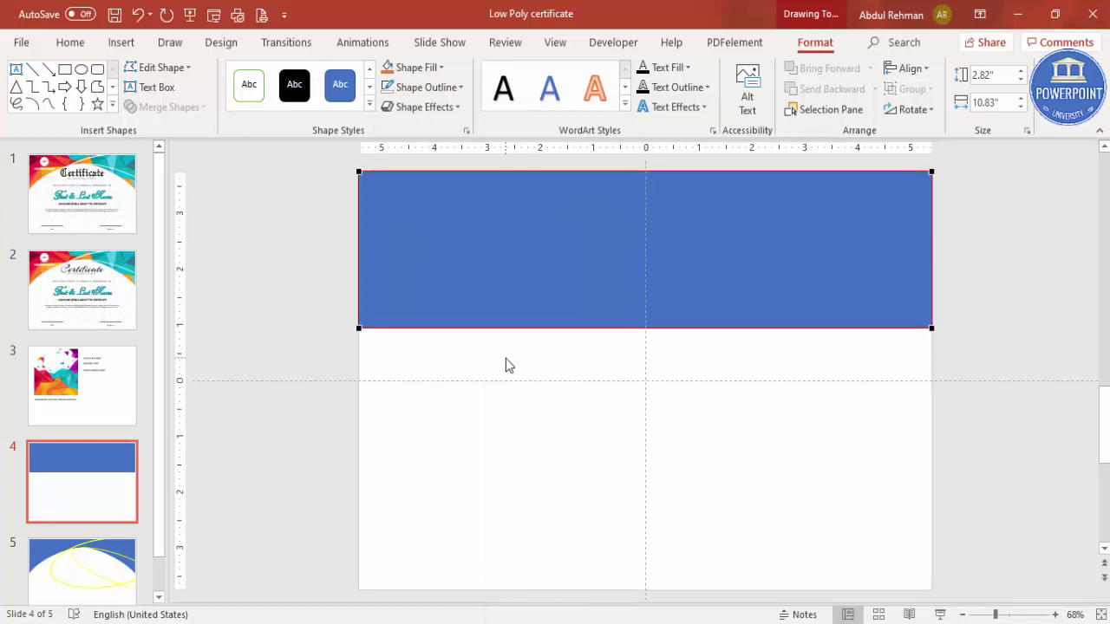
pyautogui.rightClick(646, 327)
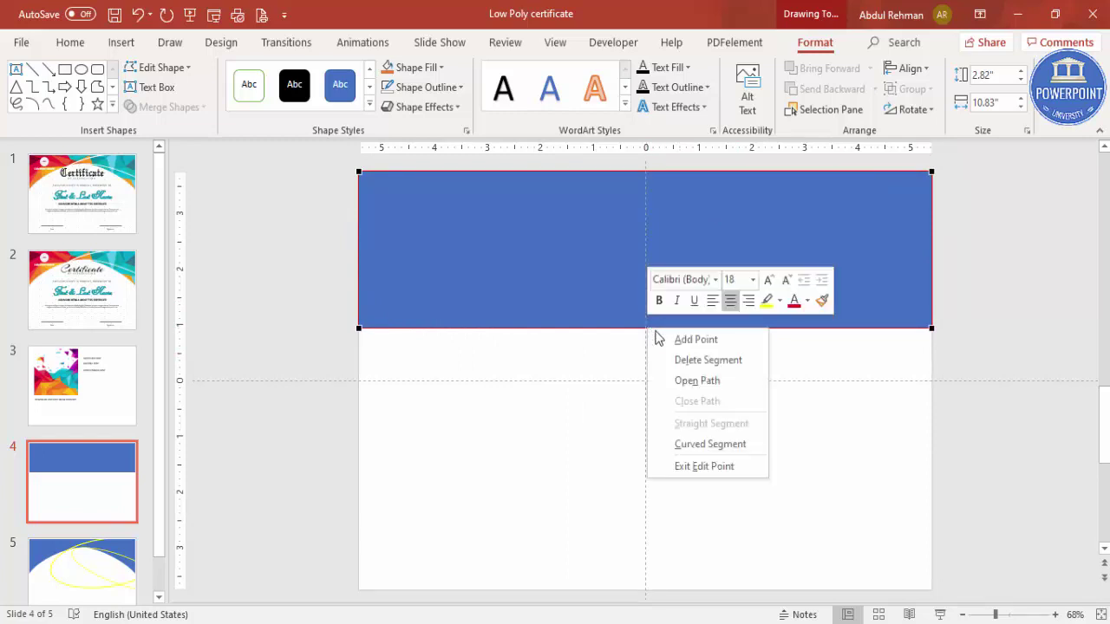
pyautogui.click(664, 340)
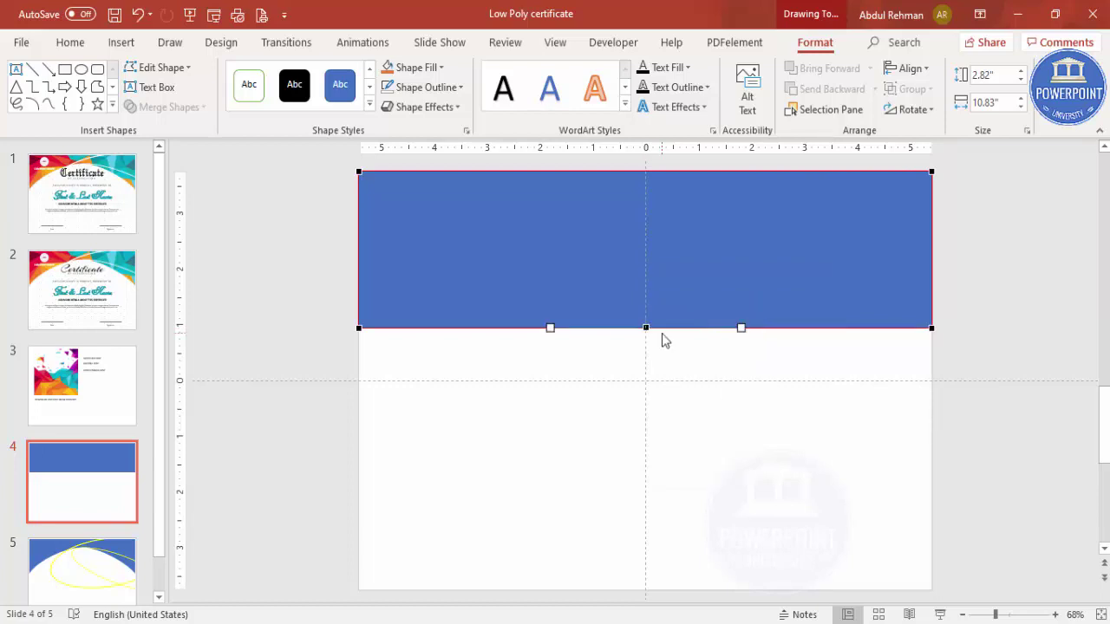
pyautogui.moveTo(646, 327); pyautogui.dragTo(647, 211)
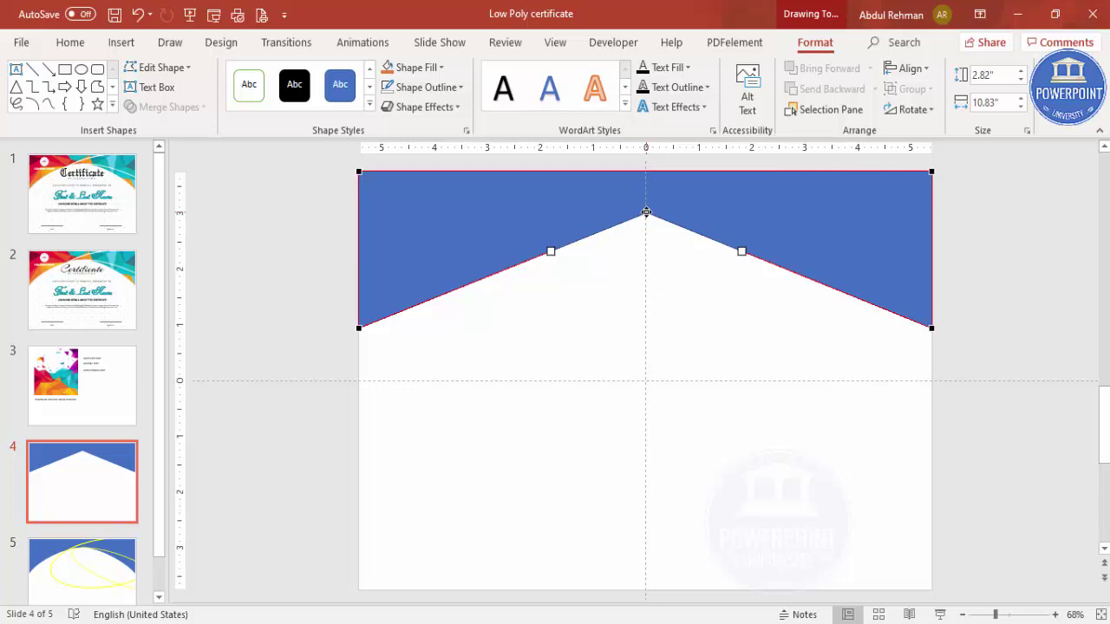
pyautogui.rightClick(646, 211)
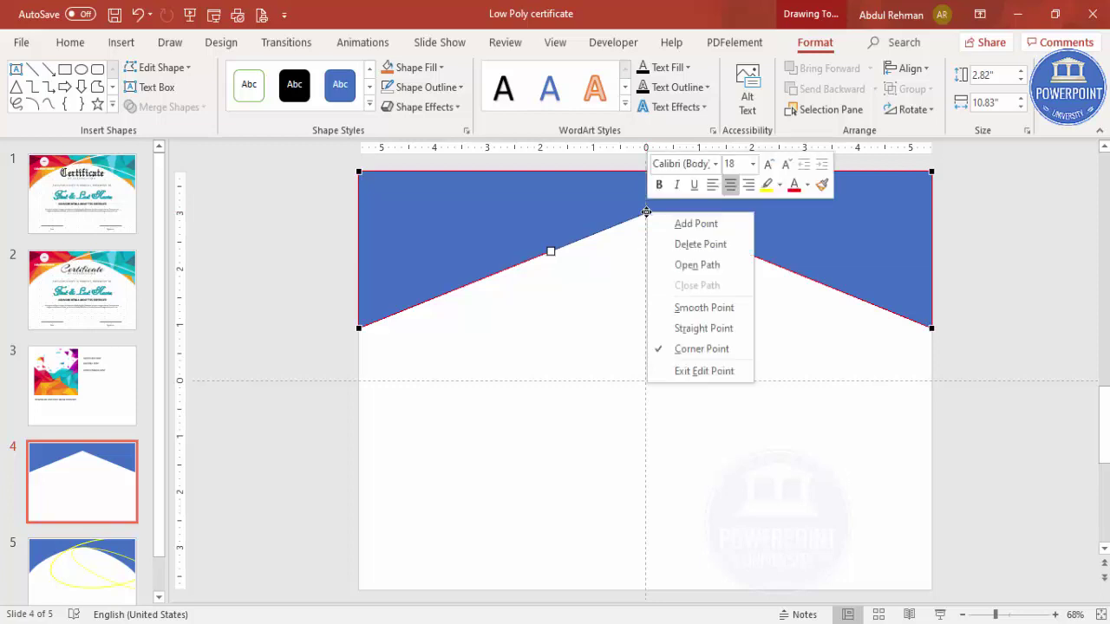
pyautogui.click(704, 309)
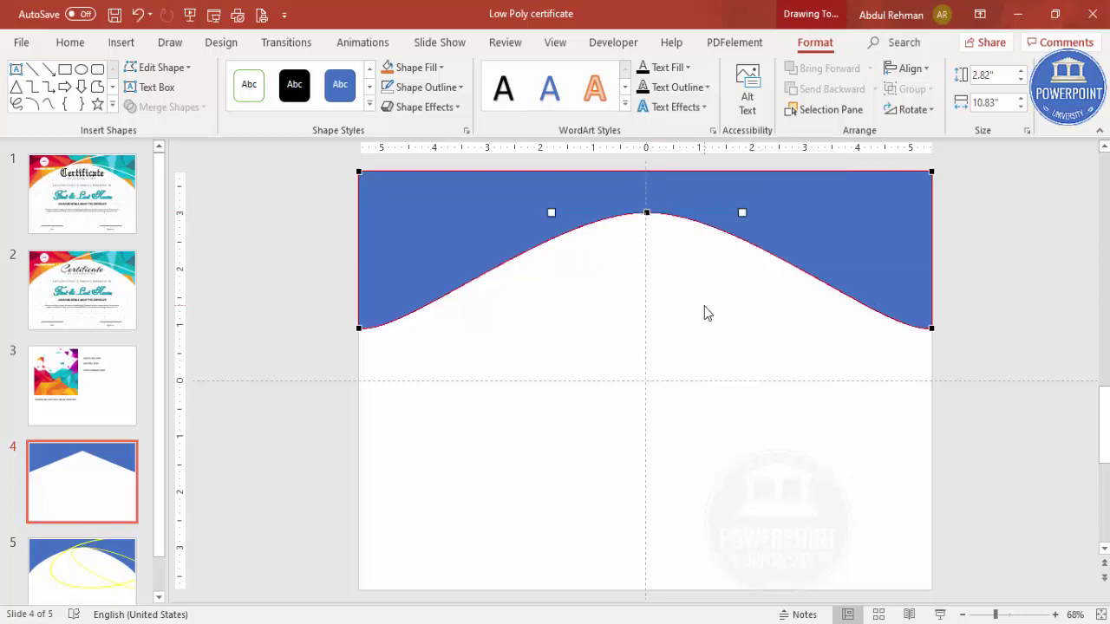
# - Bend the left and right bottom corners so both sides curve into a matching arch
pyautogui.click(358, 330)
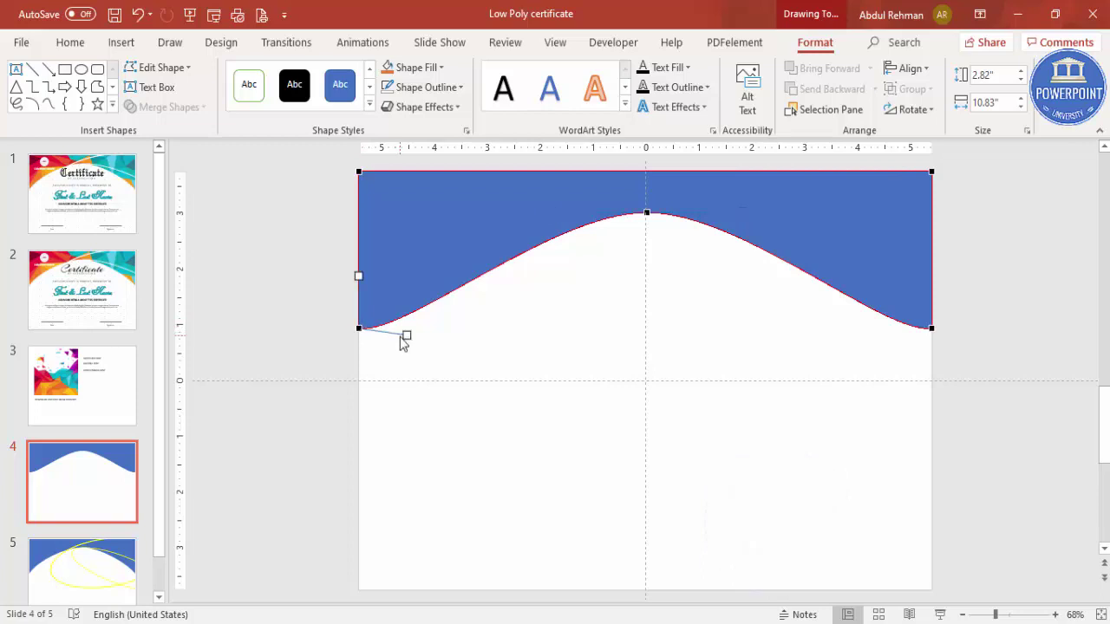
pyautogui.moveTo(404, 335); pyautogui.dragTo(402, 280)
pyautogui.click(927, 328)
pyautogui.moveTo(884, 331); pyautogui.dragTo(893, 283)
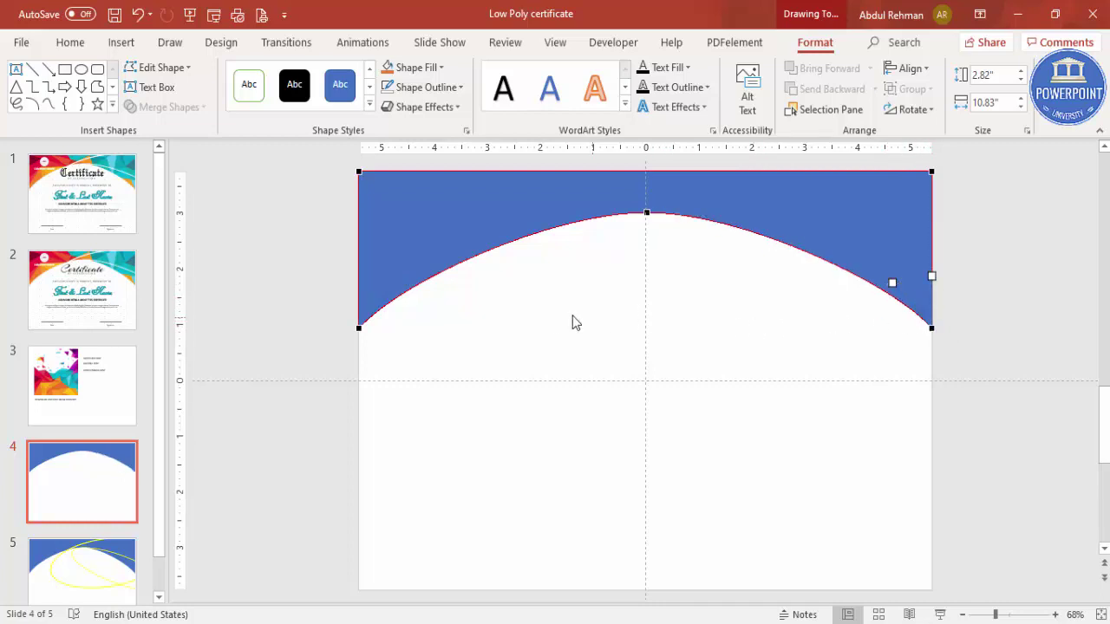
pyautogui.click(733, 335)
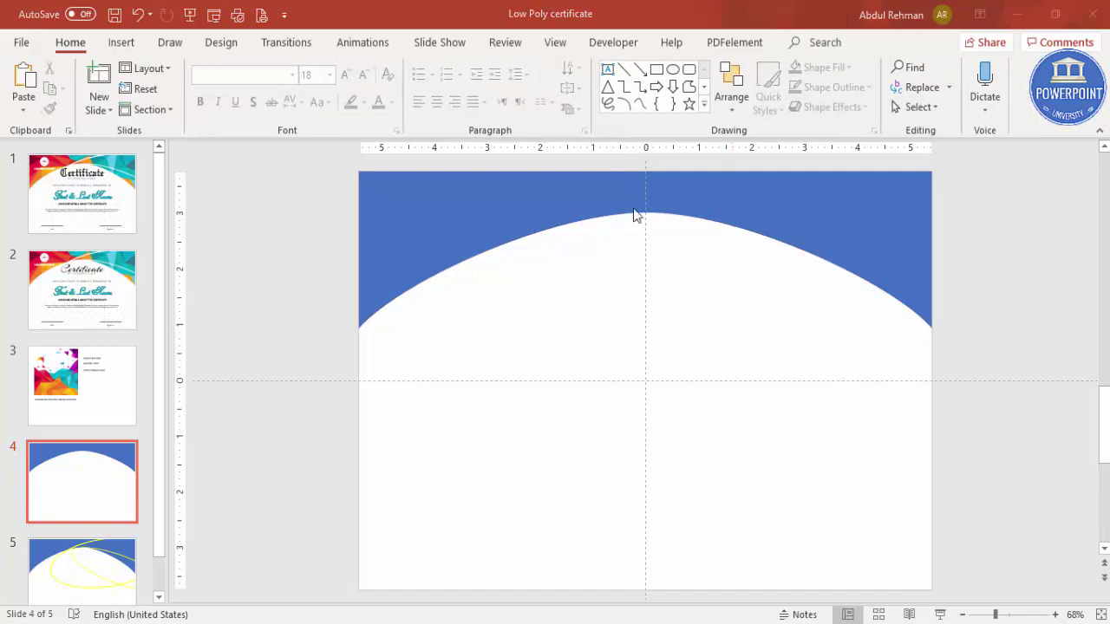
# - Lower the arch's top point slightly by re-editing the shape's points
pyautogui.click(768, 198)
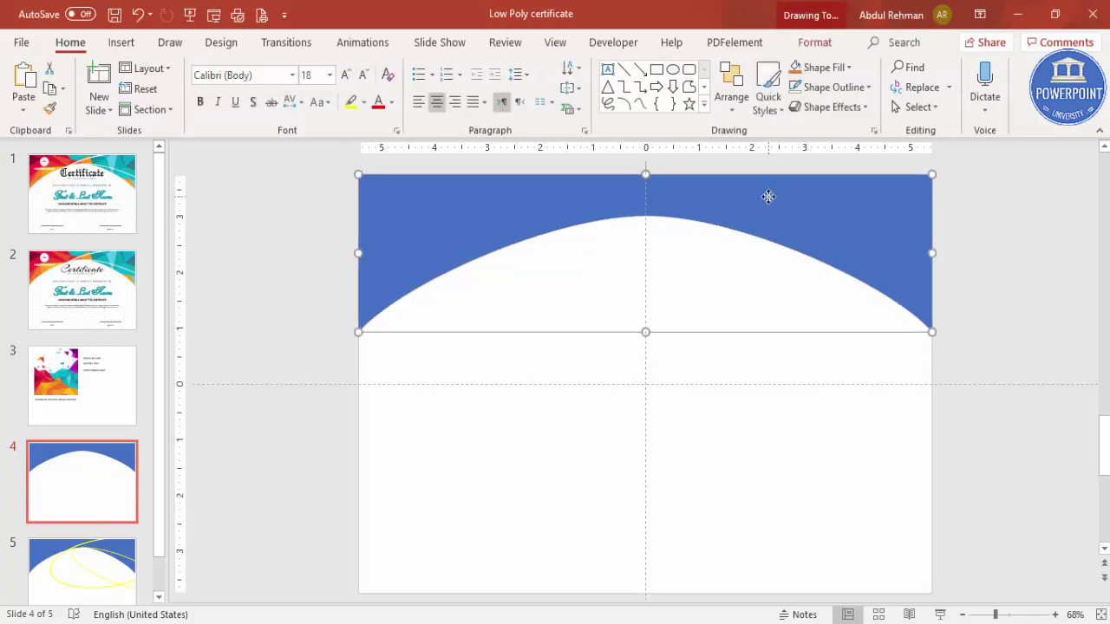
pyautogui.rightClick(769, 198)
pyautogui.click(818, 316)
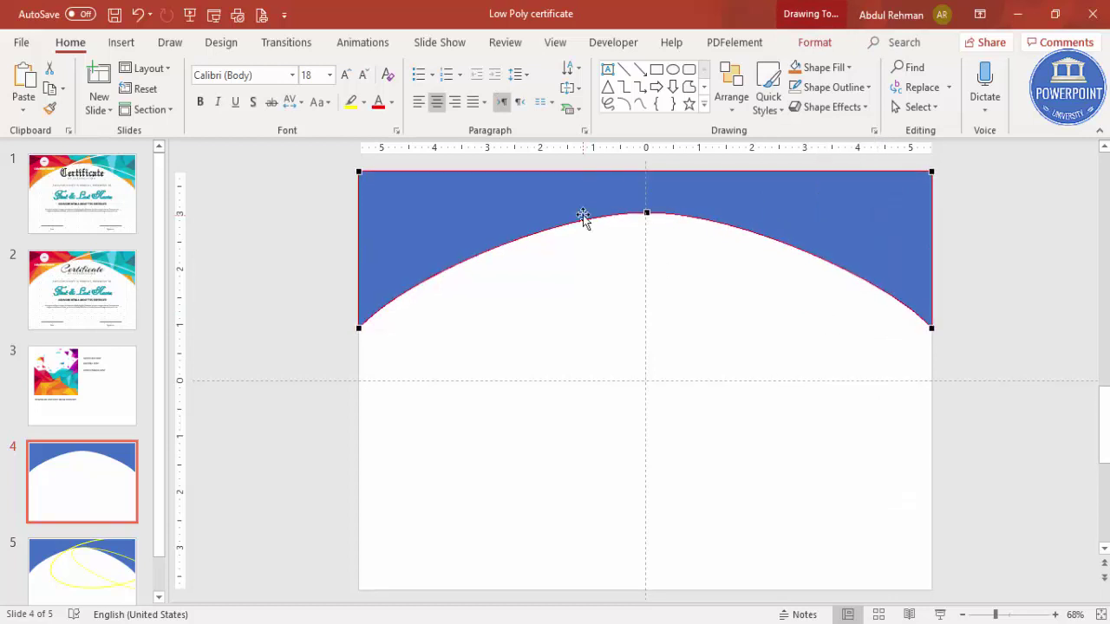
pyautogui.moveTo(648, 212); pyautogui.dragTo(646, 220)
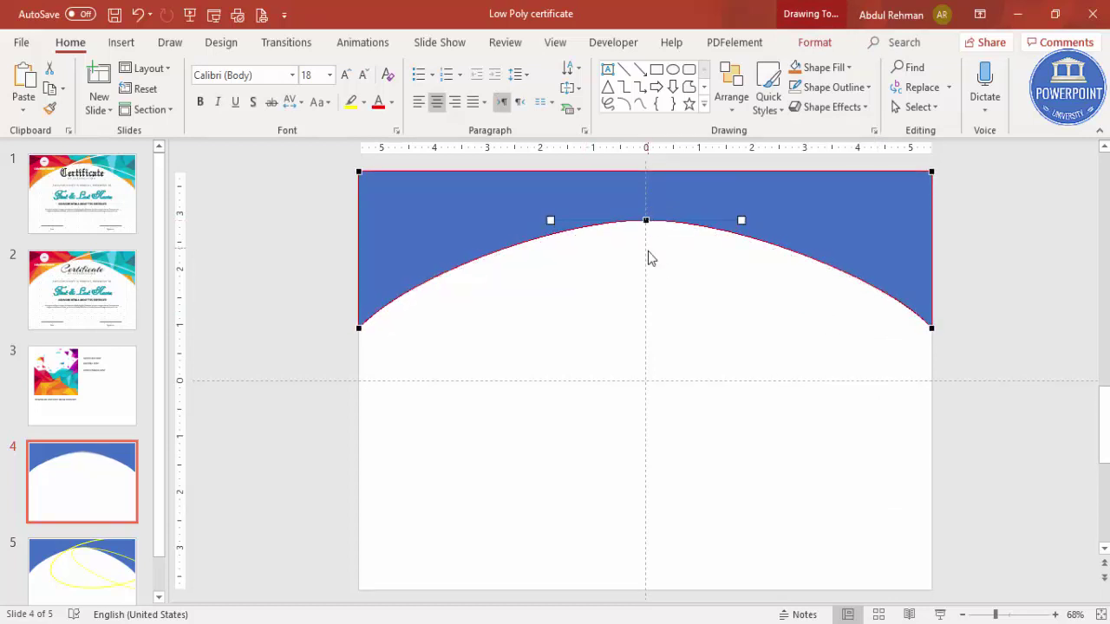
pyautogui.click(752, 273)
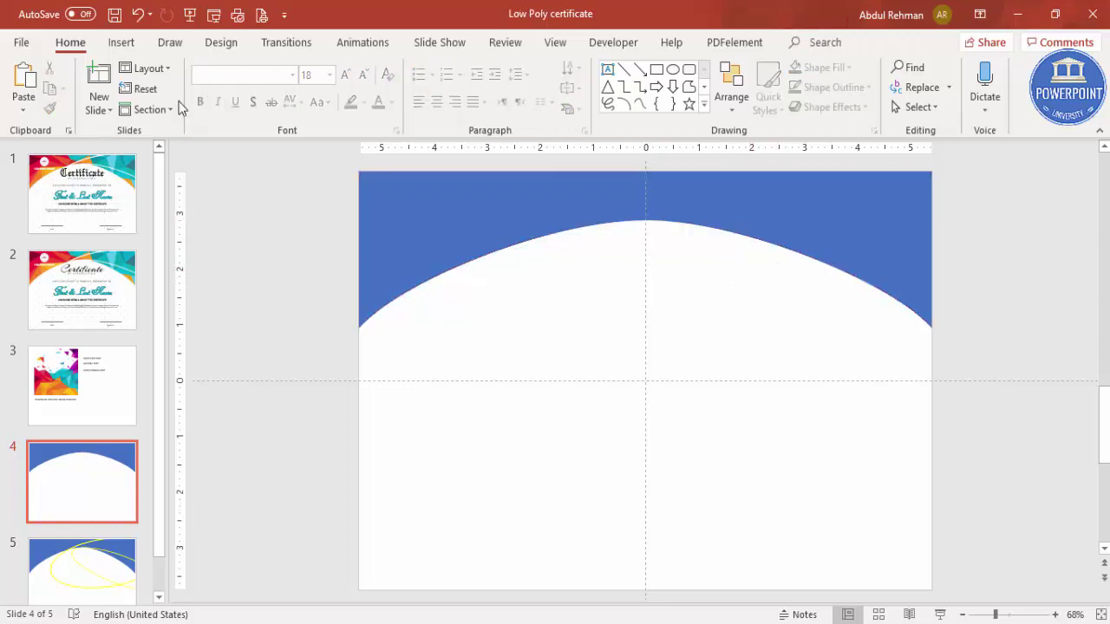
pyautogui.click(133, 43)
# - Draw a large Circle: Hollow ring over the slide and make its band much thinner
pyautogui.click(257, 113)
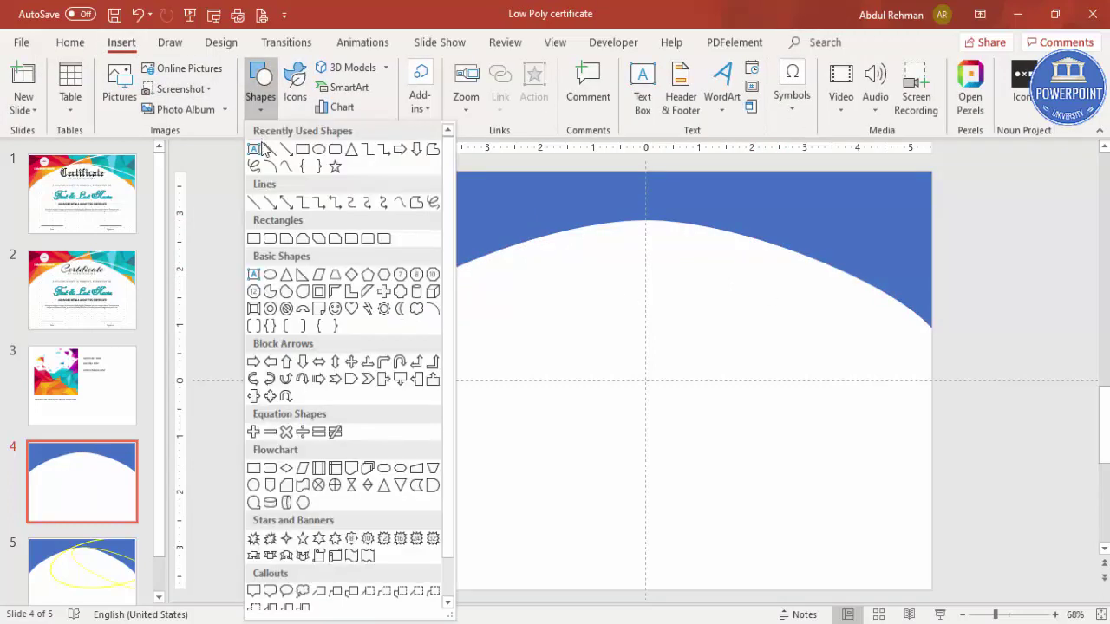
pyautogui.click(272, 312)
pyautogui.moveTo(269, 230); pyautogui.dragTo(786, 547)
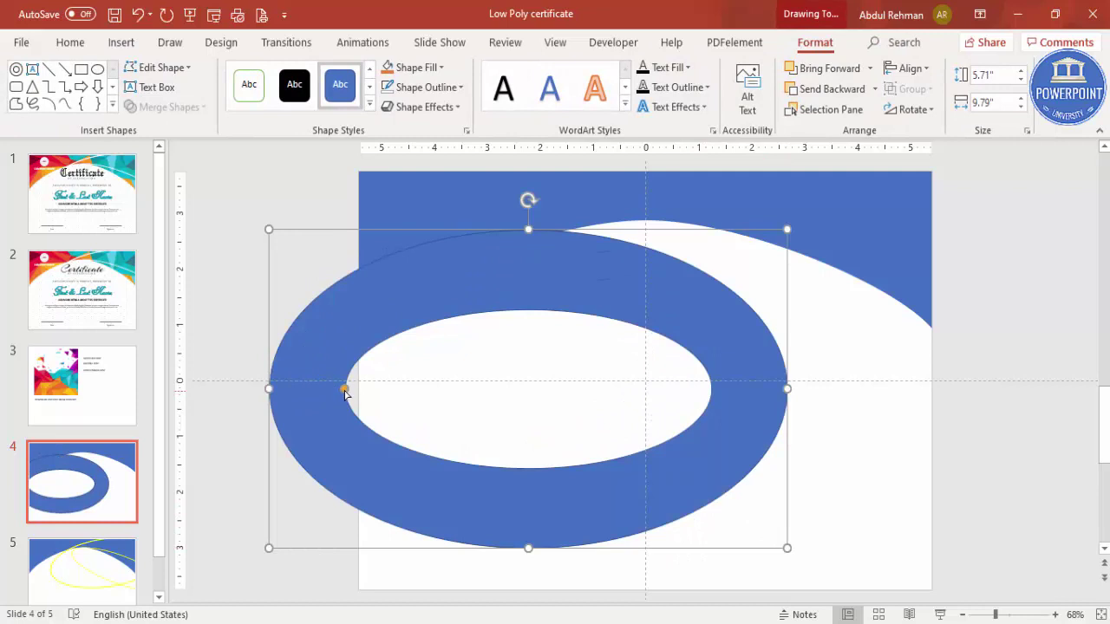
pyautogui.moveTo(344, 391); pyautogui.dragTo(274, 388)
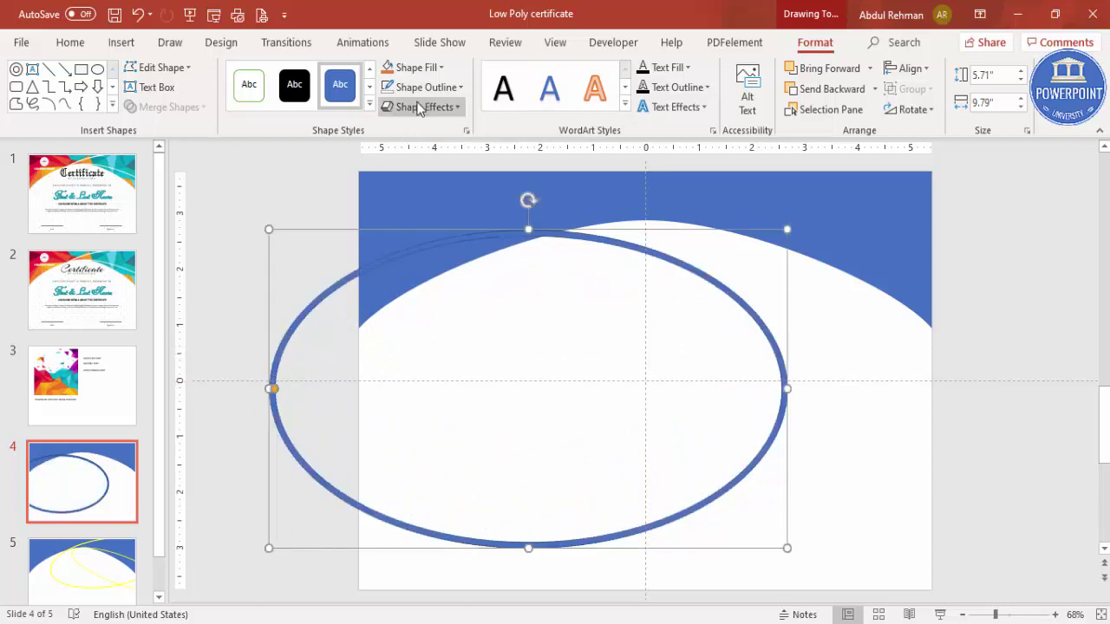
# - Give the ring no outline and a yellow fill
pyautogui.click(445, 88)
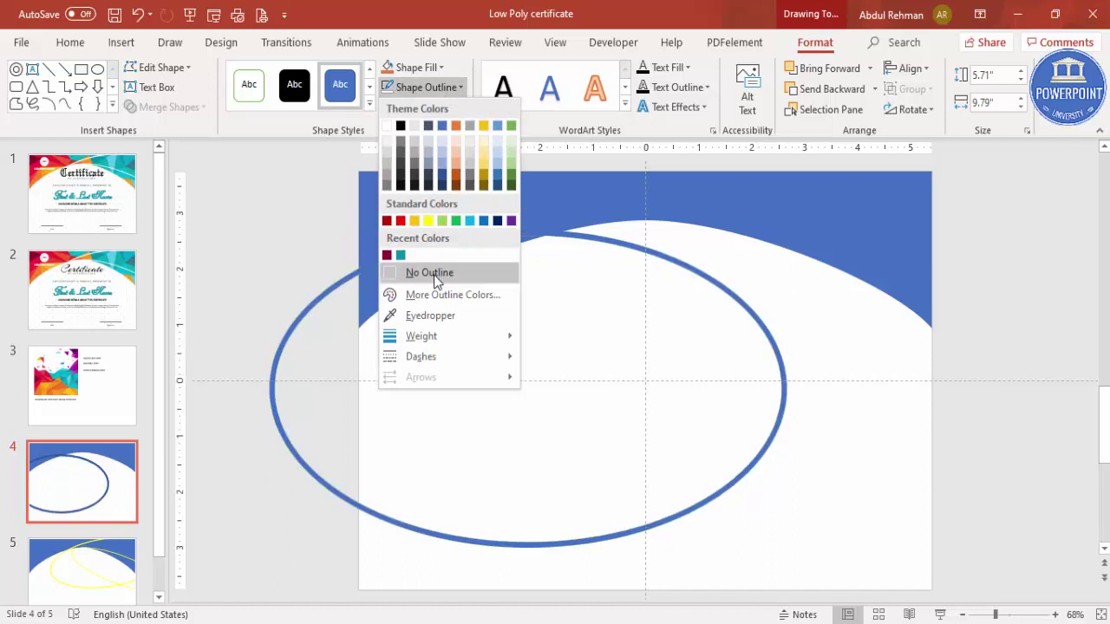
pyautogui.click(427, 272)
pyautogui.click(414, 67)
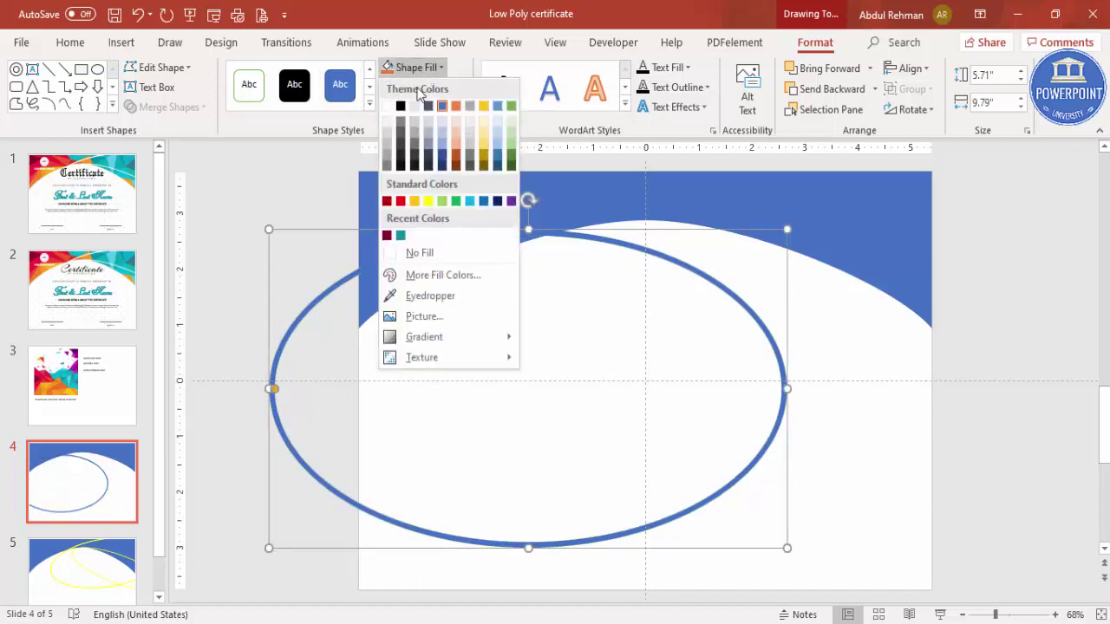
pyautogui.click(428, 201)
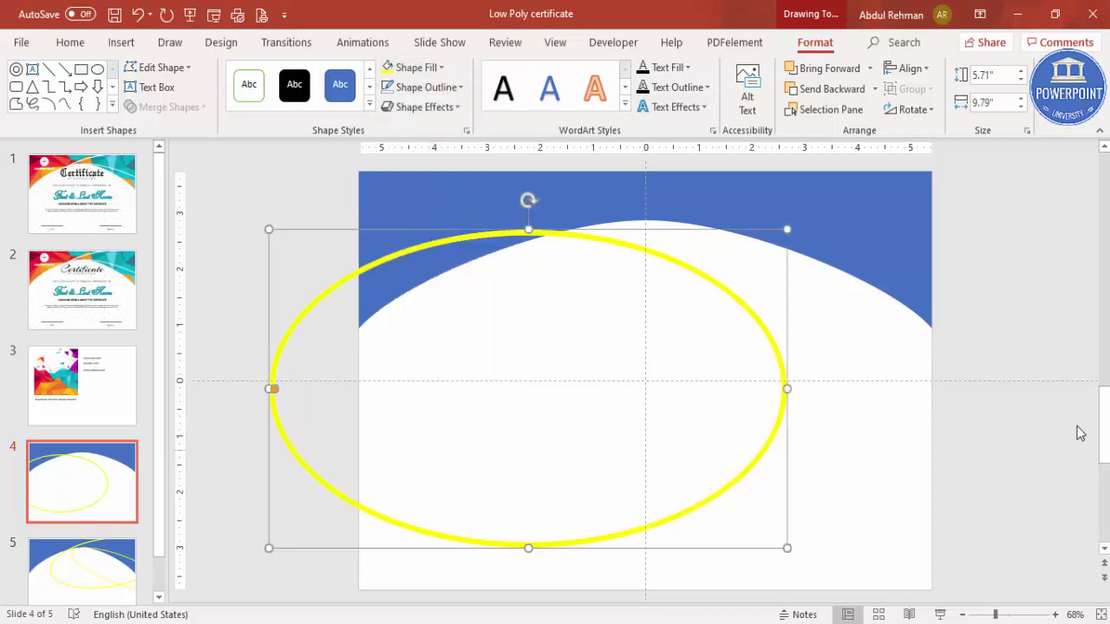
pyautogui.click(961, 615)
pyautogui.click(962, 615)
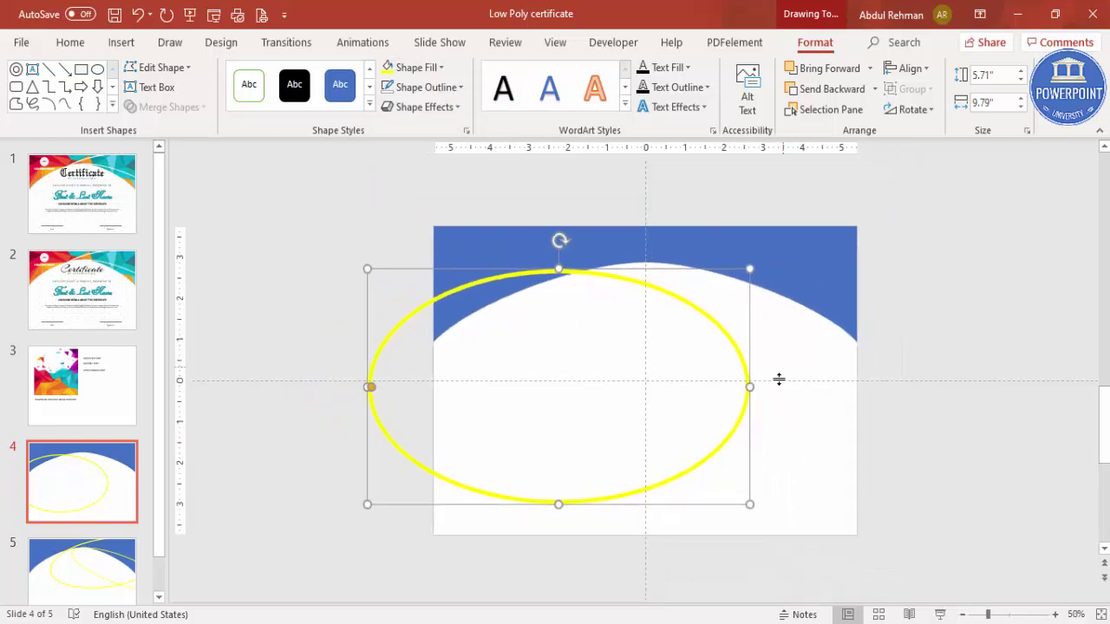
# - Flatten the ring into a wide ellipse, tilt it clockwise and overhang the right edge
pyautogui.moveTo(737, 425); pyautogui.dragTo(884, 408)
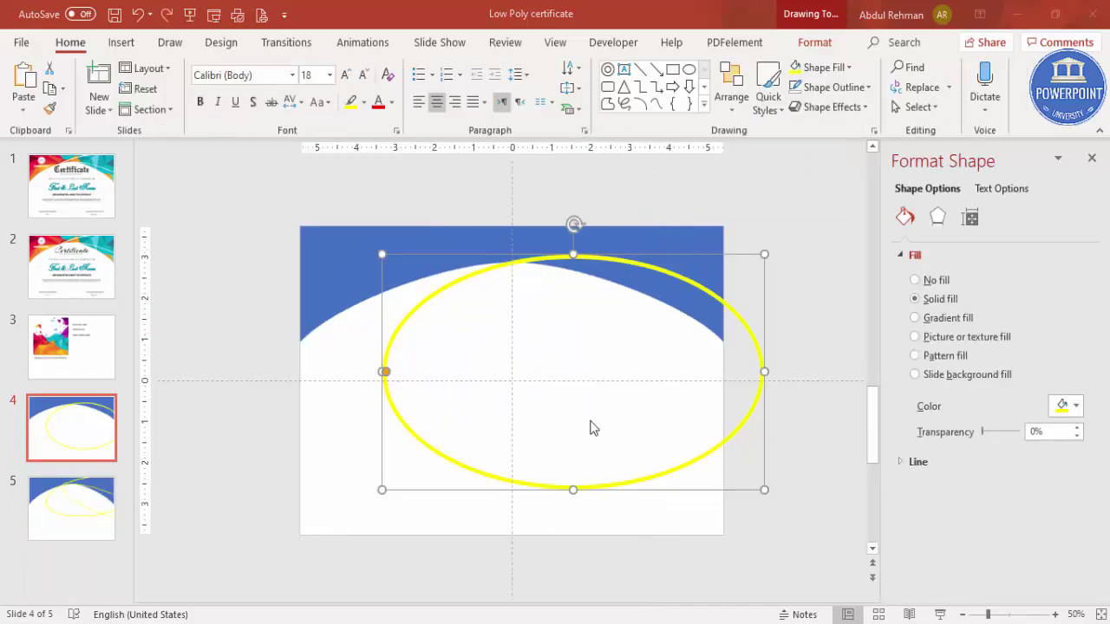
pyautogui.moveTo(570, 476); pyautogui.dragTo(572, 391)
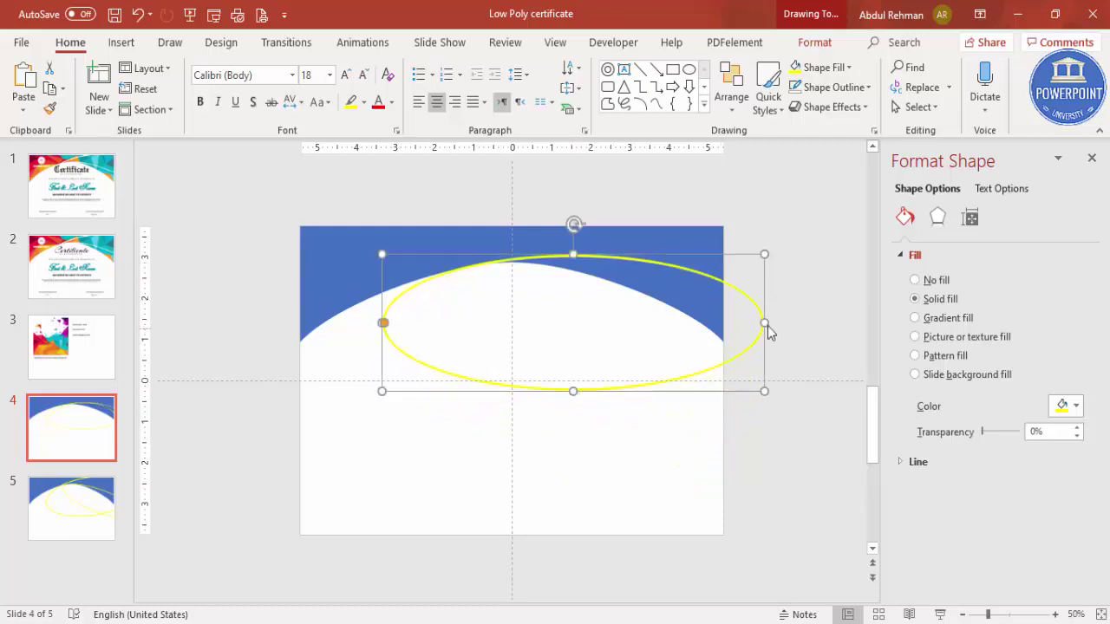
pyautogui.moveTo(574, 224); pyautogui.dragTo(597, 228)
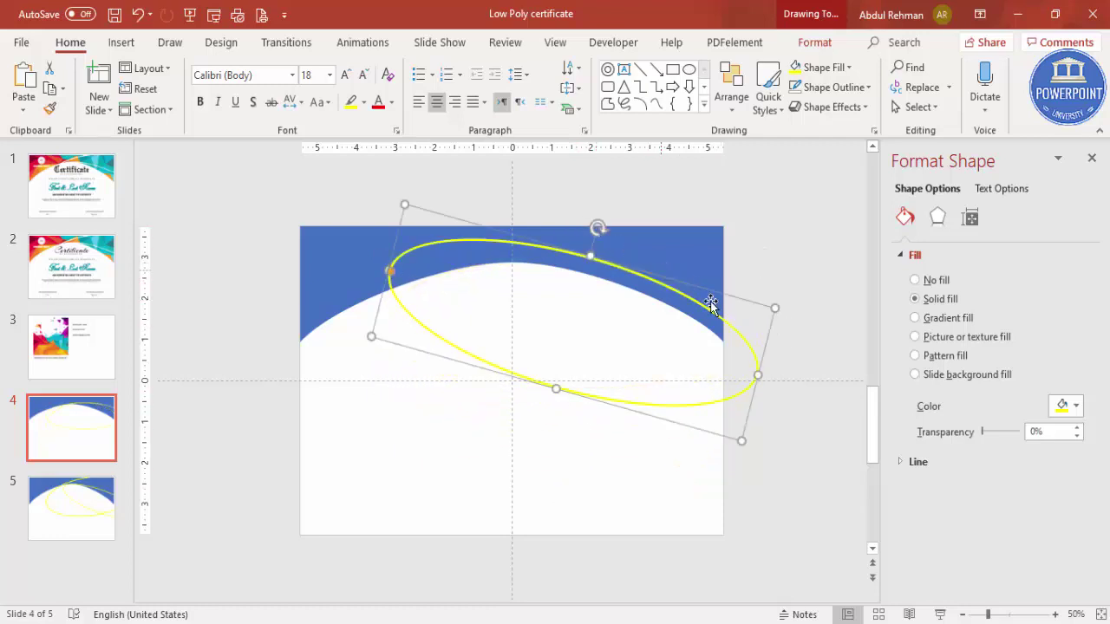
pyautogui.moveTo(749, 391); pyautogui.dragTo(821, 419)
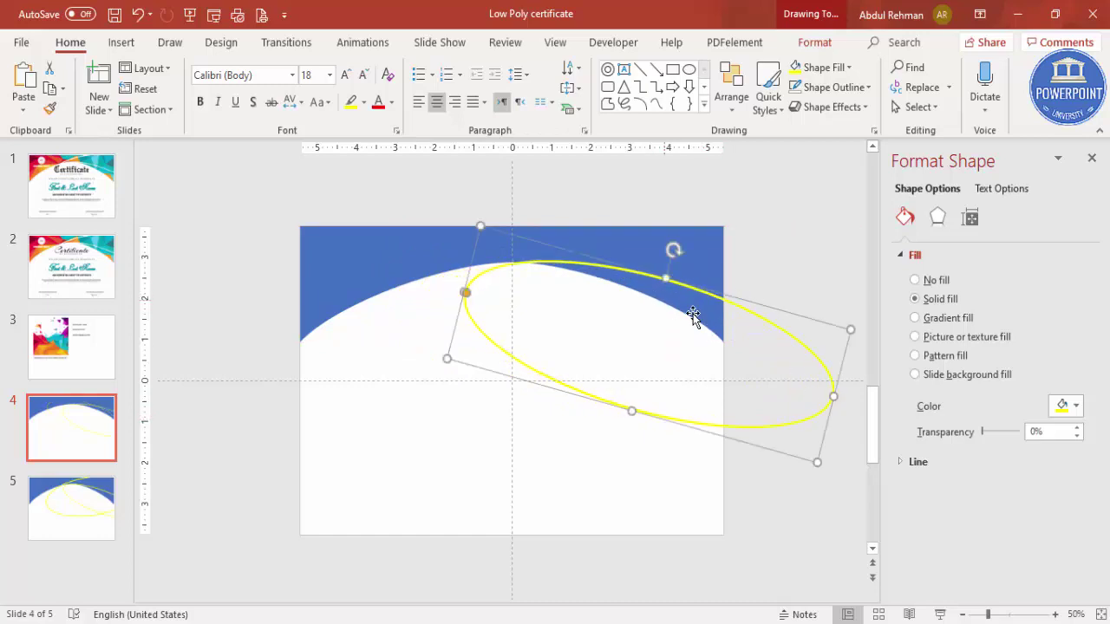
# - Duplicate the ring with Ctrl+D, then tilt, move and stretch the copy to cross the original
pyautogui.hotkey('ctrl', 'd')
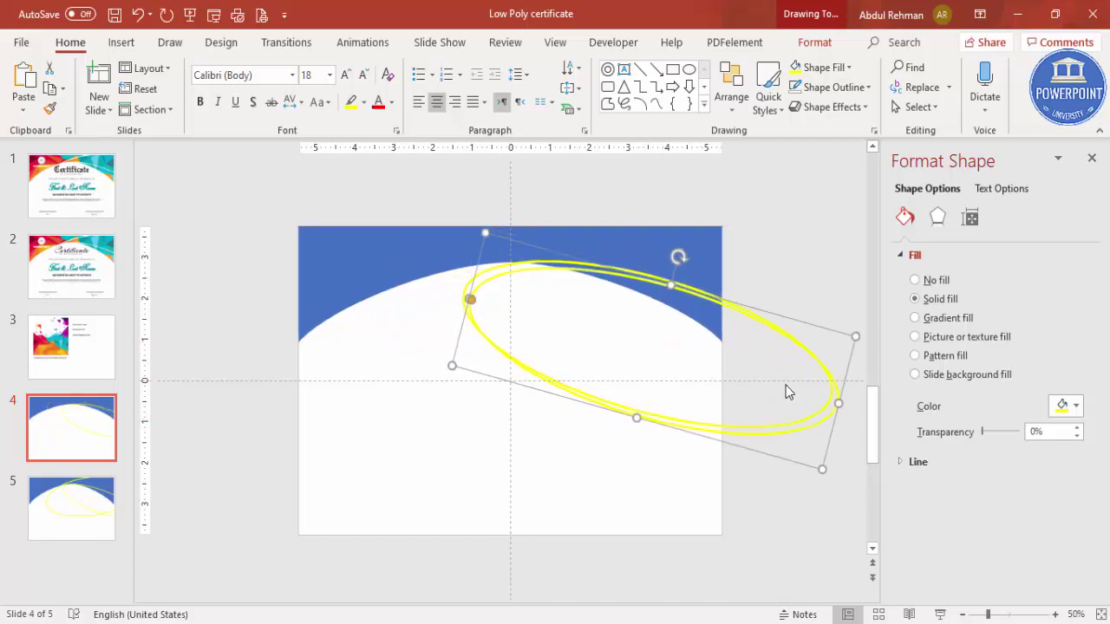
pyautogui.moveTo(679, 258); pyautogui.dragTo(610, 266)
pyautogui.moveTo(835, 280); pyautogui.dragTo(756, 240)
pyautogui.scroll(1, 669, 342)
pyautogui.moveTo(604, 390); pyautogui.dragTo(755, 366)
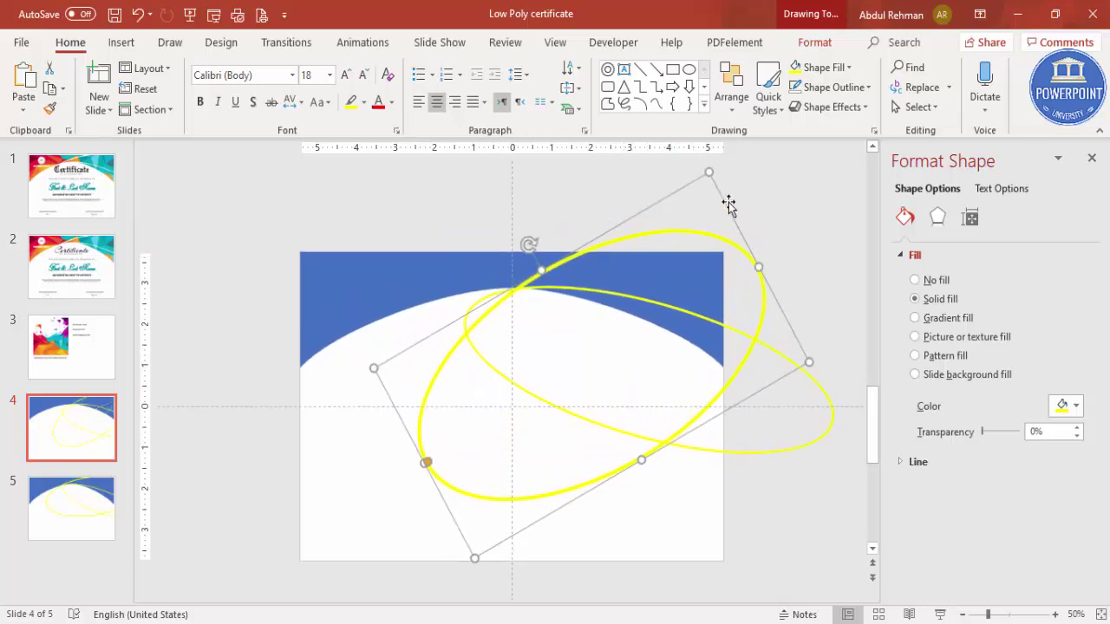
pyautogui.moveTo(526, 237); pyautogui.dragTo(566, 237)
# - Fine-tune the copy's tilt and position until it sits in place
pyautogui.moveTo(485, 458); pyautogui.dragTo(498, 449)
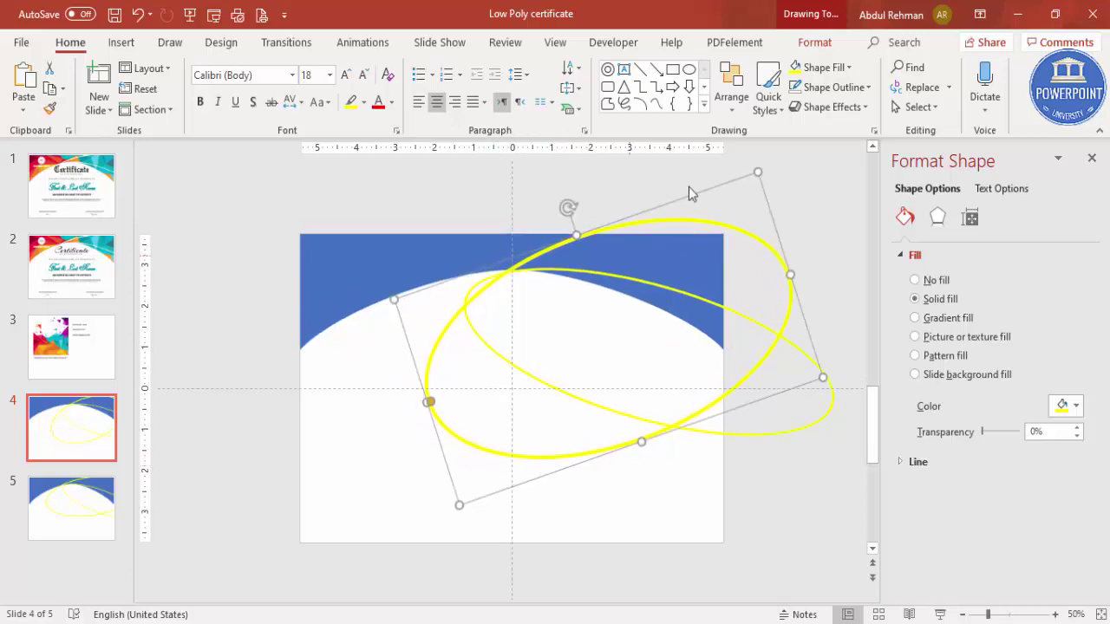
pyautogui.moveTo(565, 205); pyautogui.dragTo(582, 203)
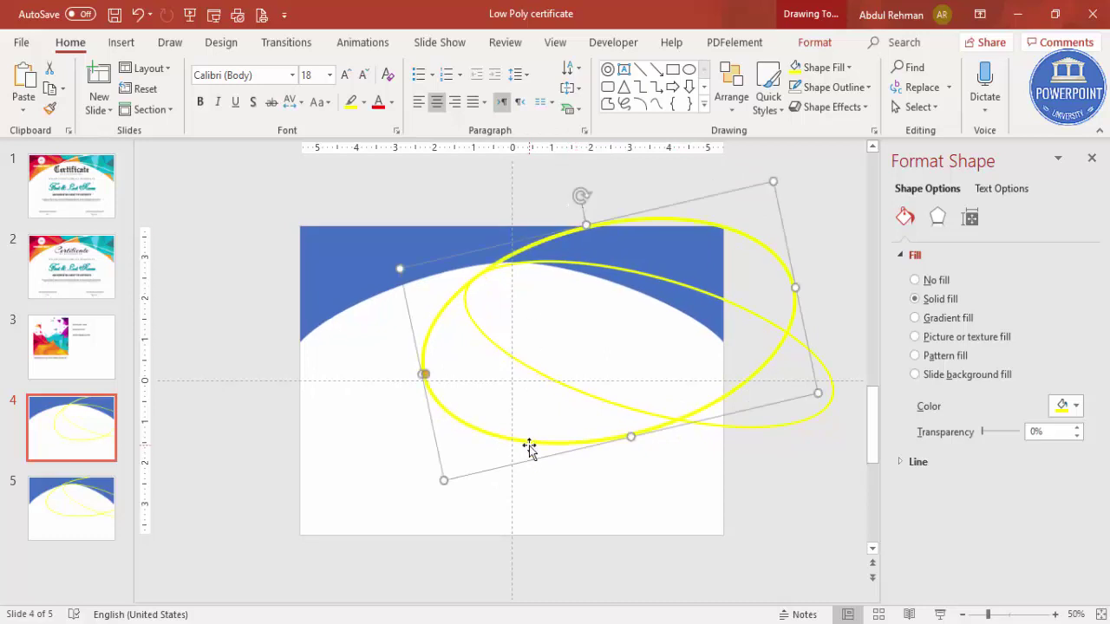
pyautogui.moveTo(529, 444); pyautogui.dragTo(536, 444)
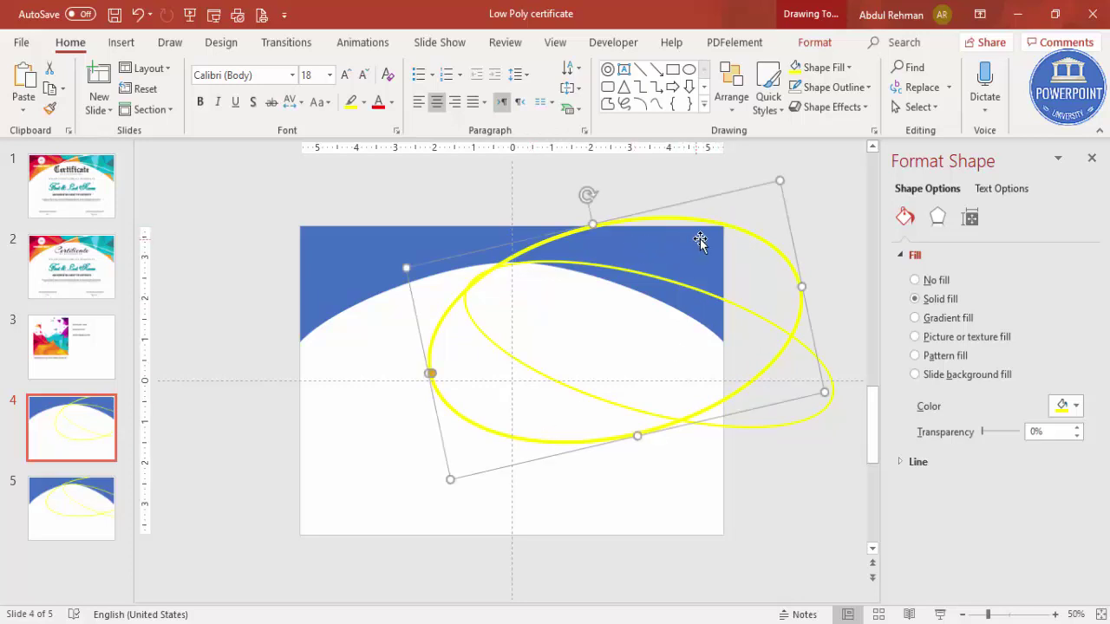
pyautogui.hotkey('ctrl', 'Right')
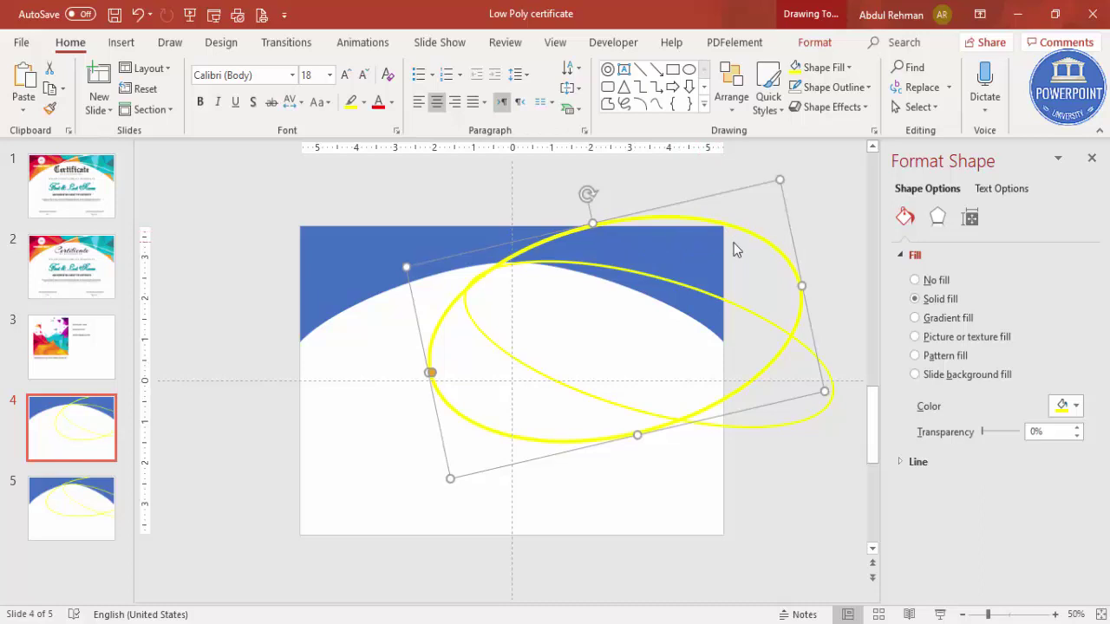
pyautogui.hotkey('ctrl', 'Up')
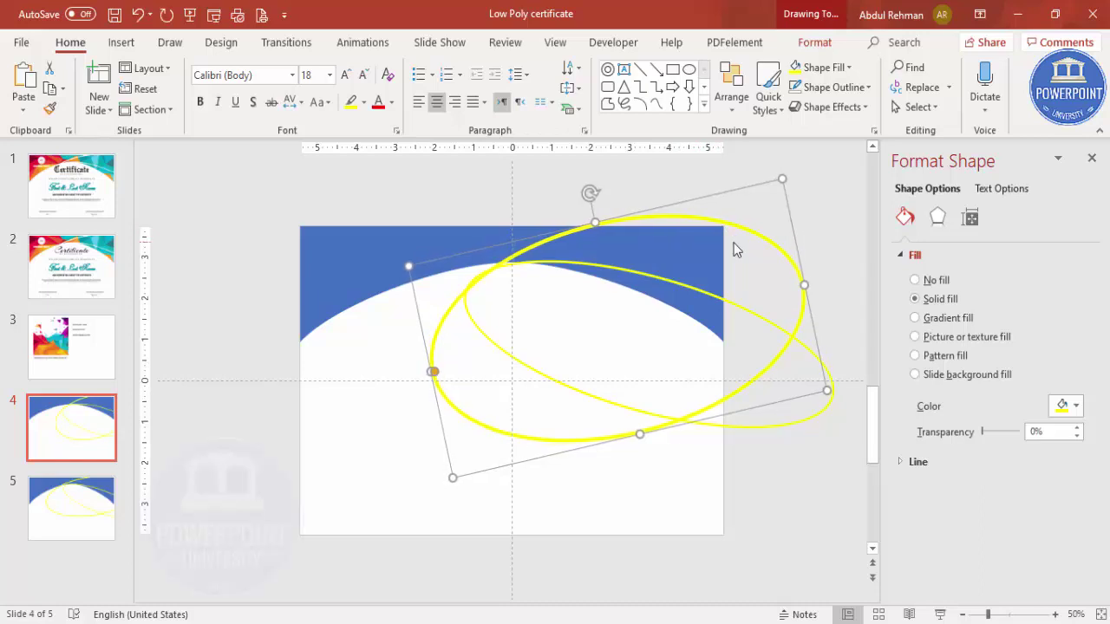
pyautogui.click(494, 187)
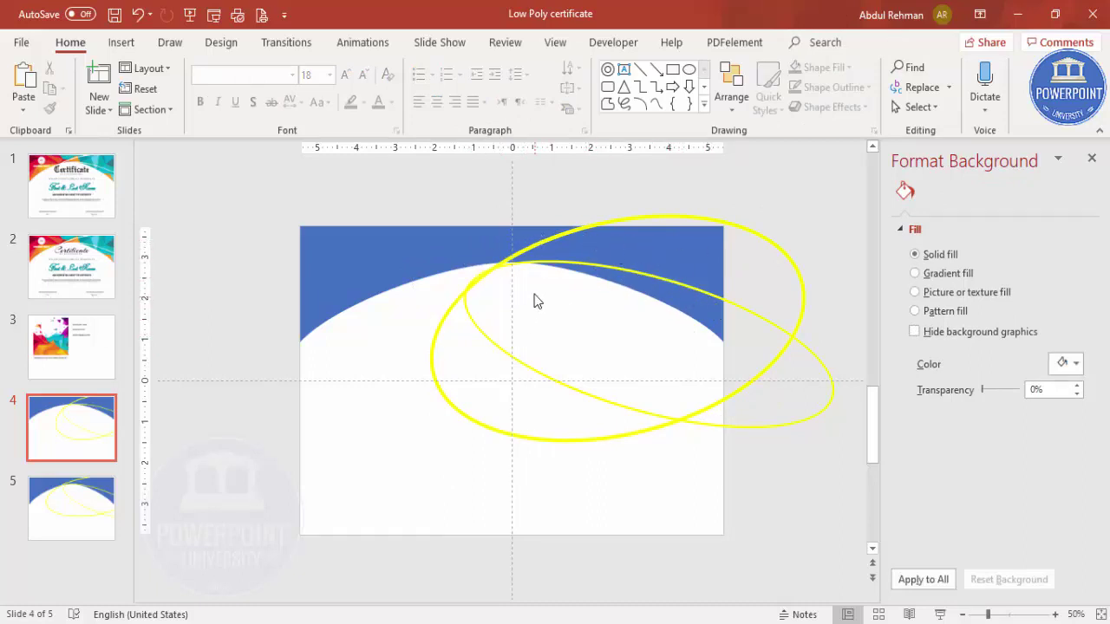
# - Subtract the first thin ring from the blue header using Merge Shapes
pyautogui.click(332, 277)
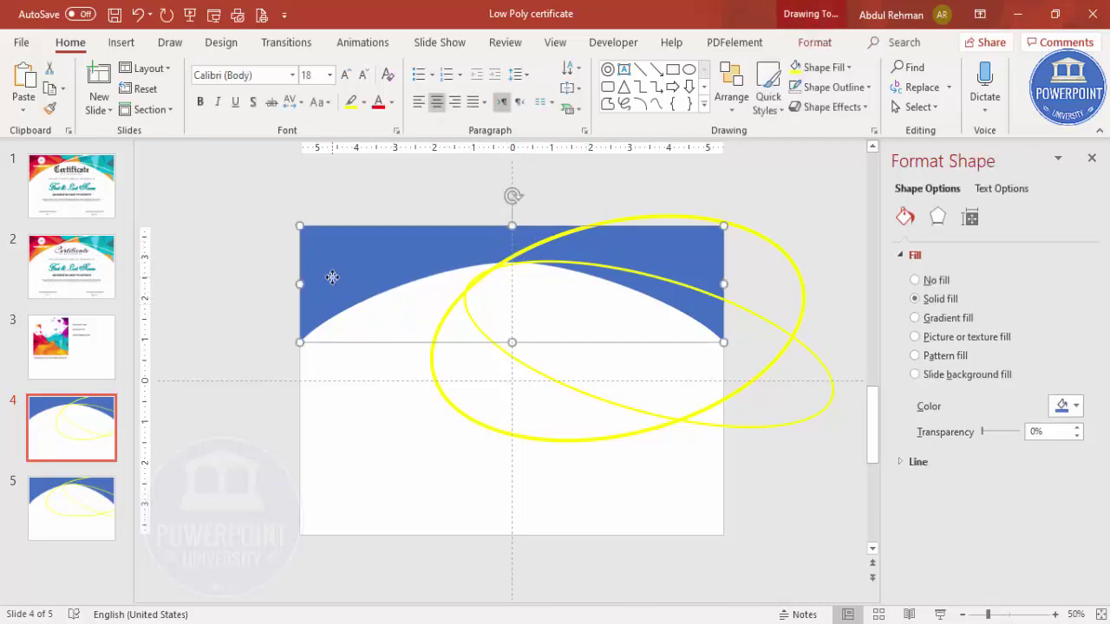
pyautogui.keyDown('shift'); pyautogui.click(816, 359); pyautogui.keyUp('shift')
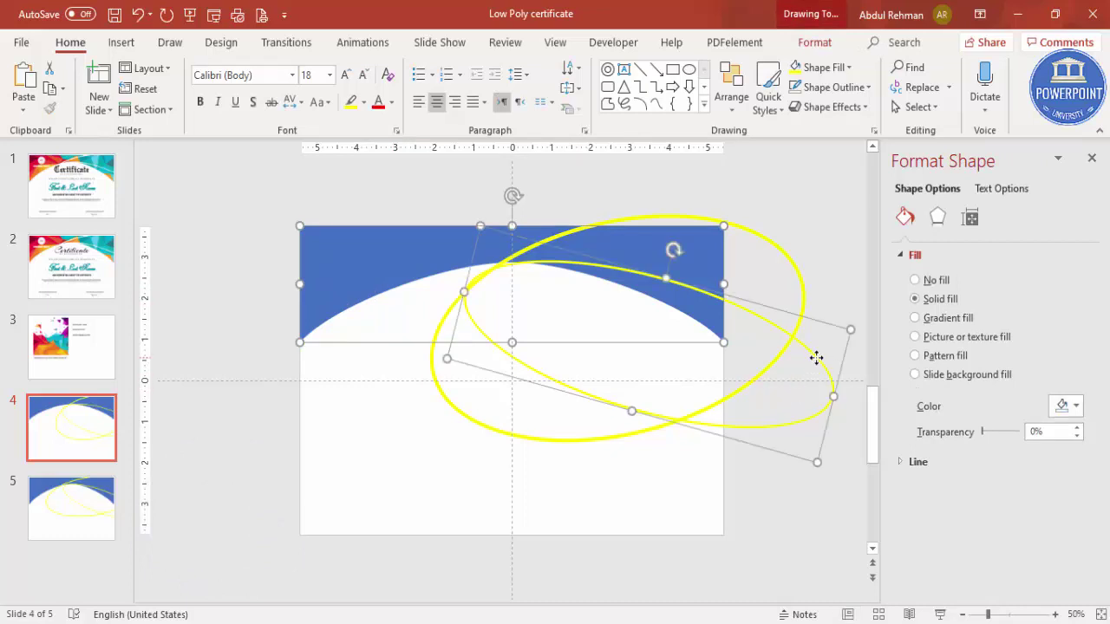
pyautogui.click(814, 44)
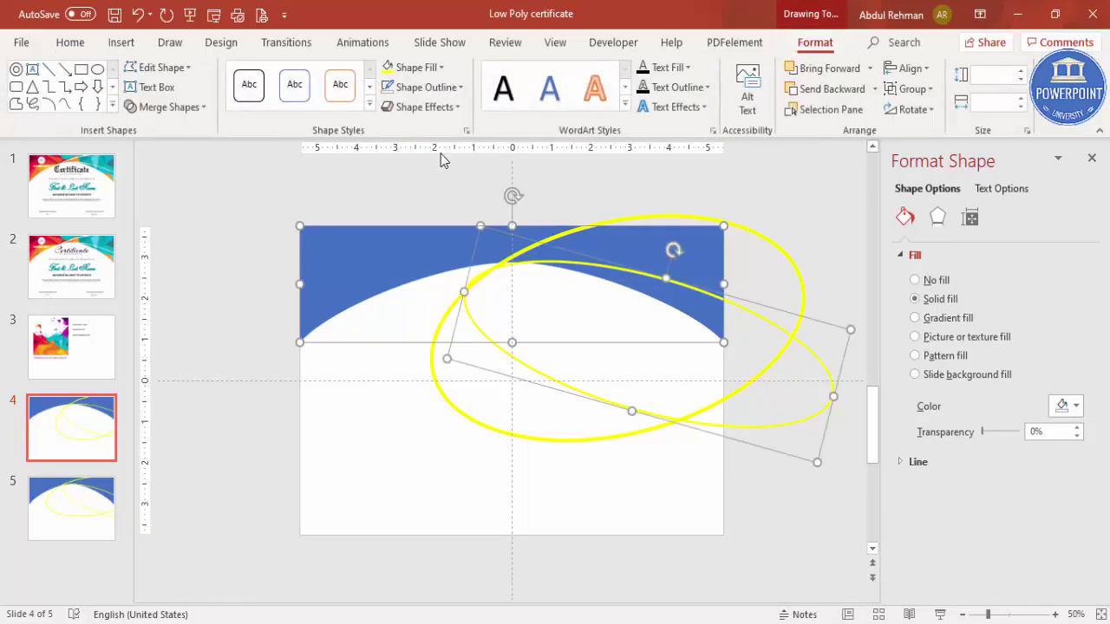
pyautogui.click(168, 107)
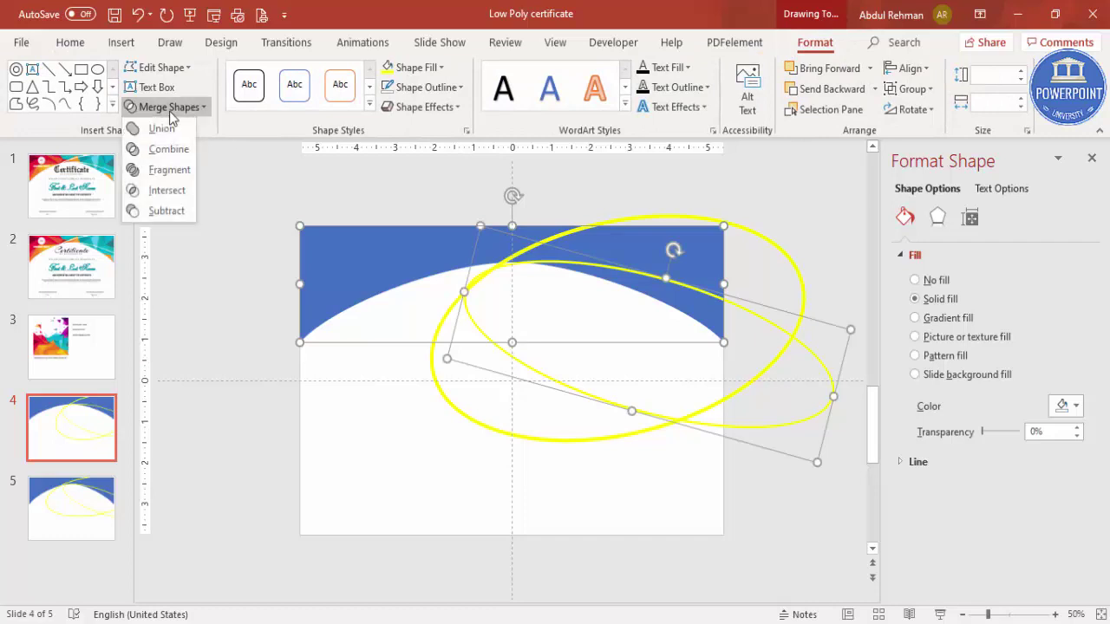
pyautogui.click(156, 211)
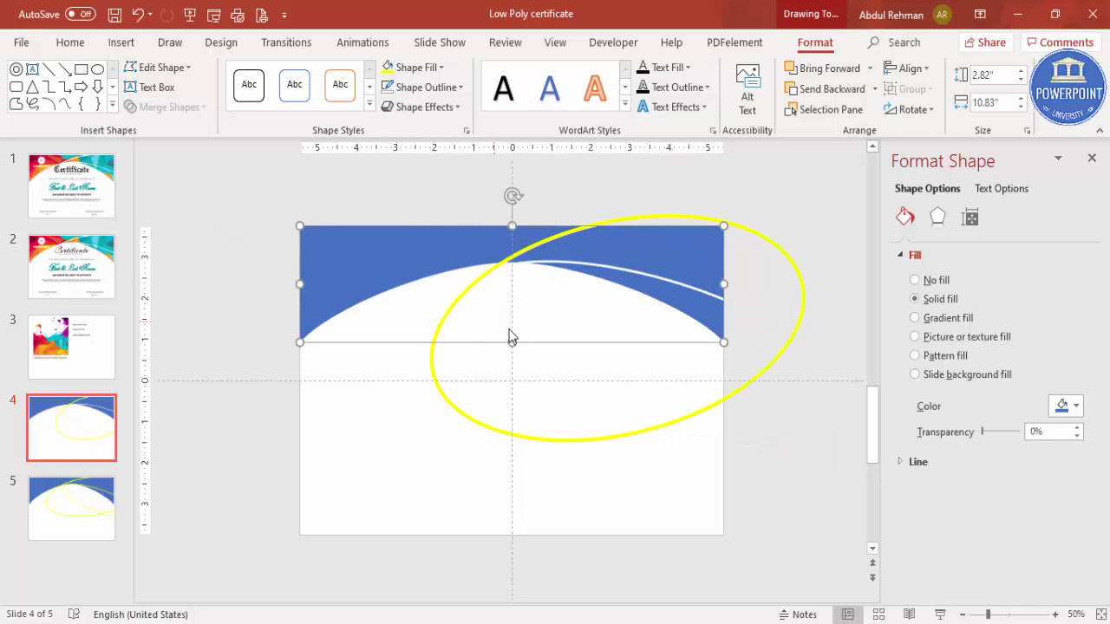
# - Subtract the second ring from the header as well
pyautogui.keyDown('shift'); pyautogui.click(797, 304); pyautogui.keyUp('shift')
pyautogui.click(169, 106)
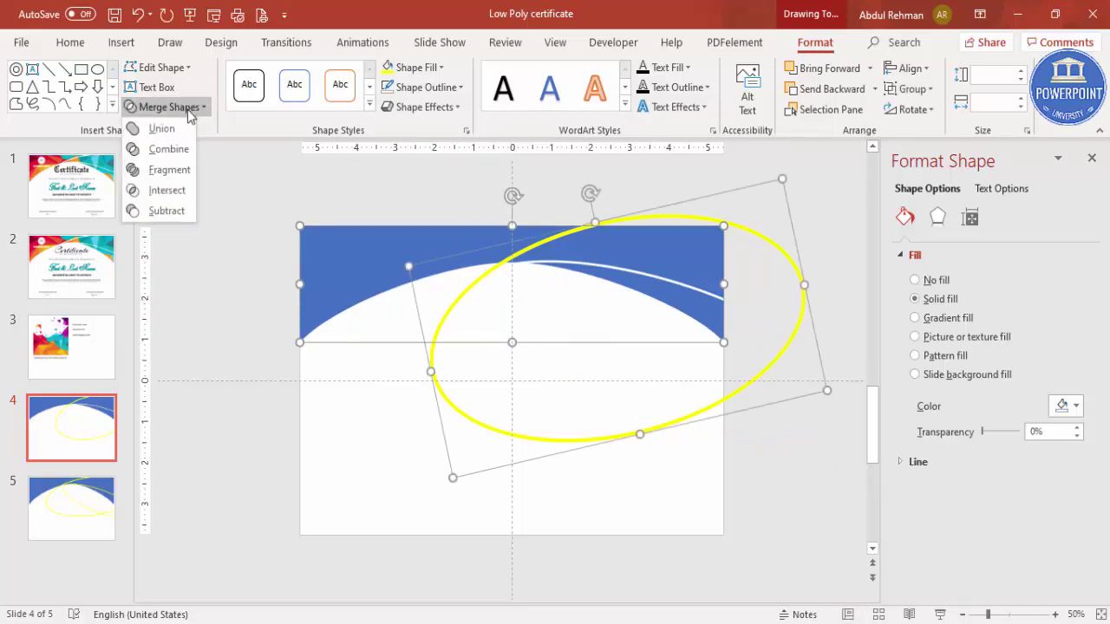
pyautogui.click(167, 211)
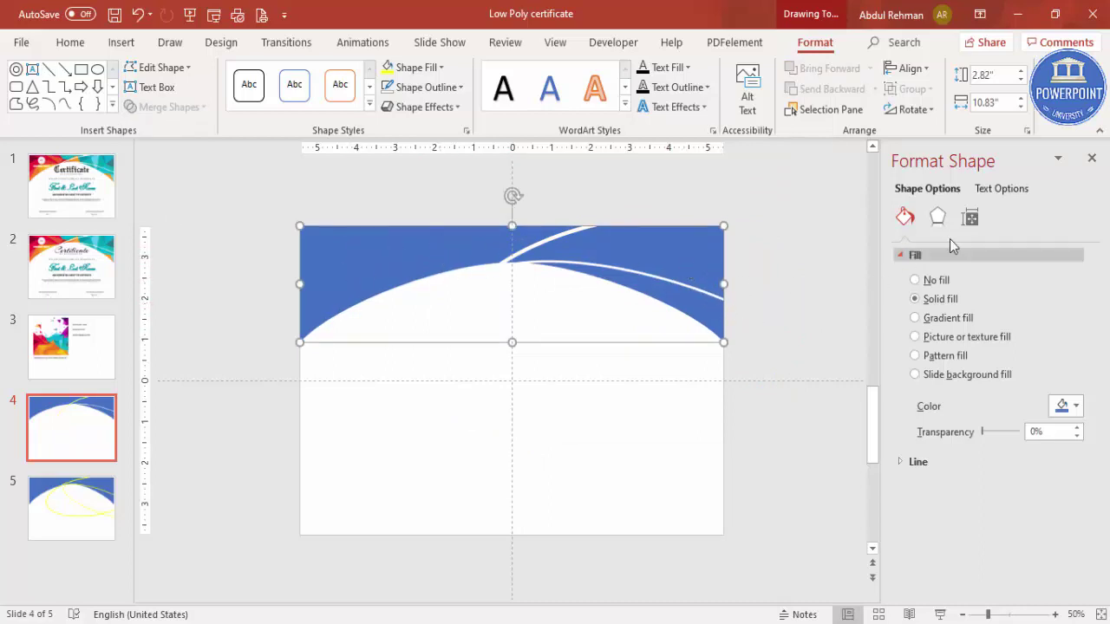
# - Fill the header with the low-poly picture, untiled, with its top offset at -122%
pyautogui.click(935, 340)
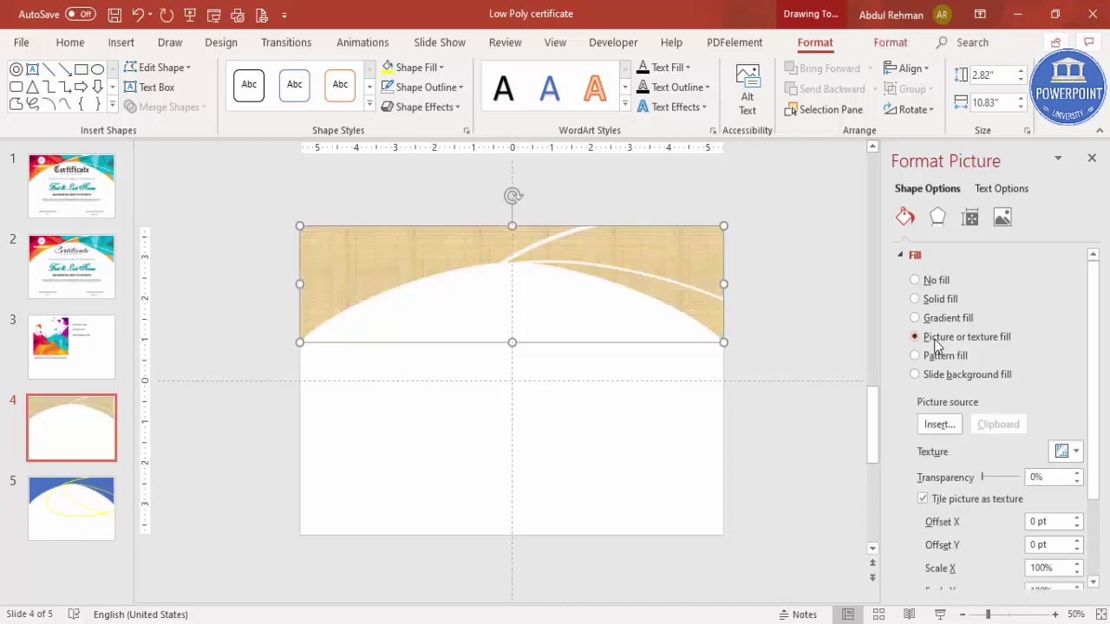
pyautogui.click(936, 424)
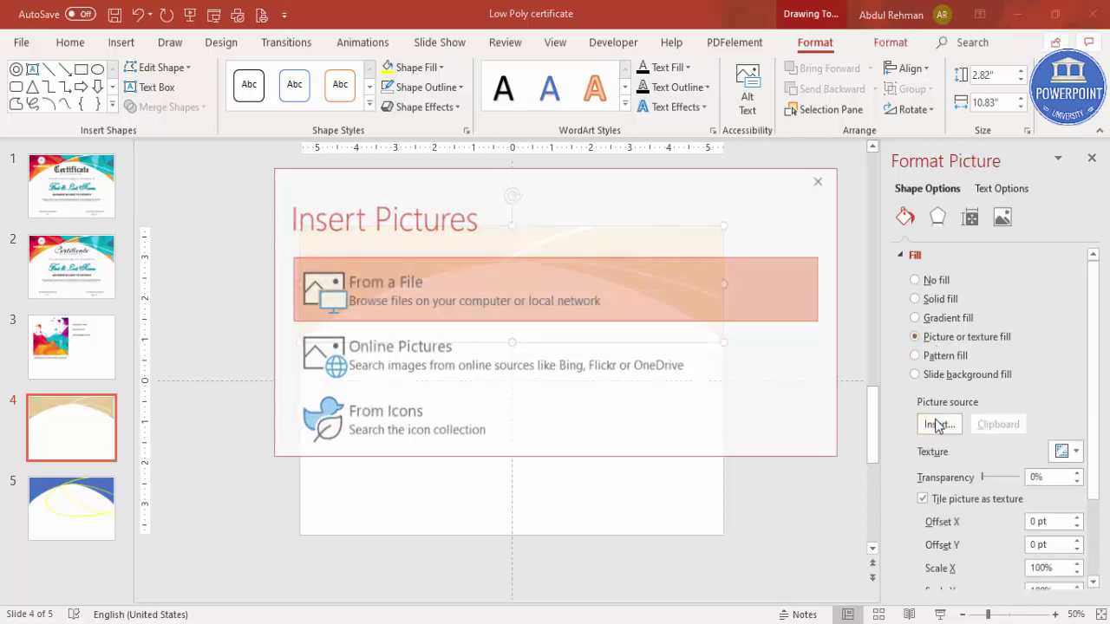
pyautogui.click(399, 290)
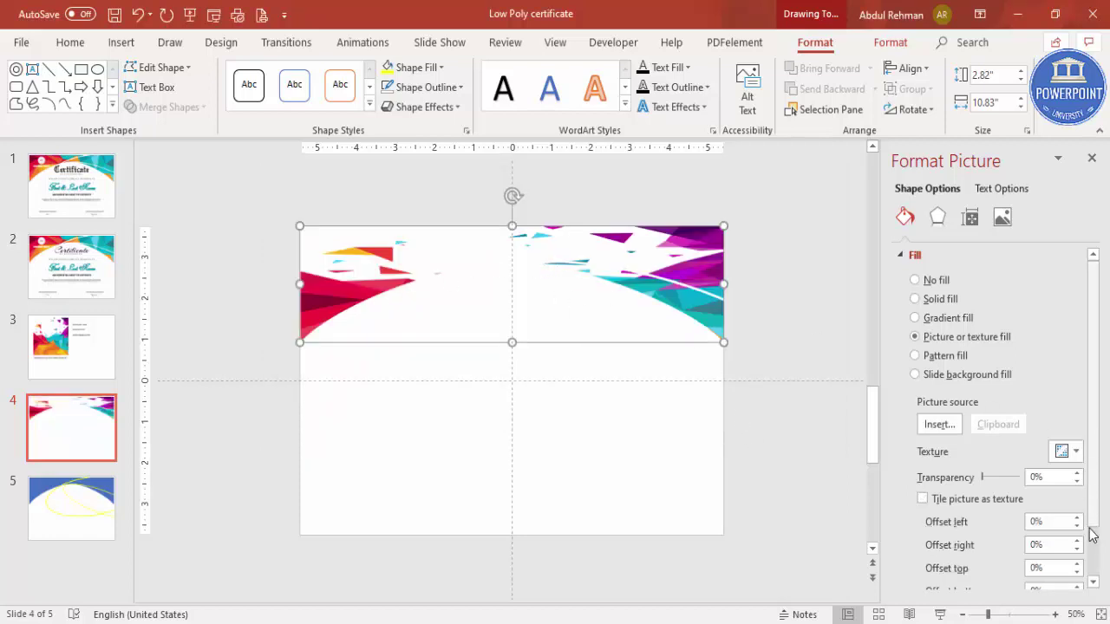
pyautogui.click(1094, 583)
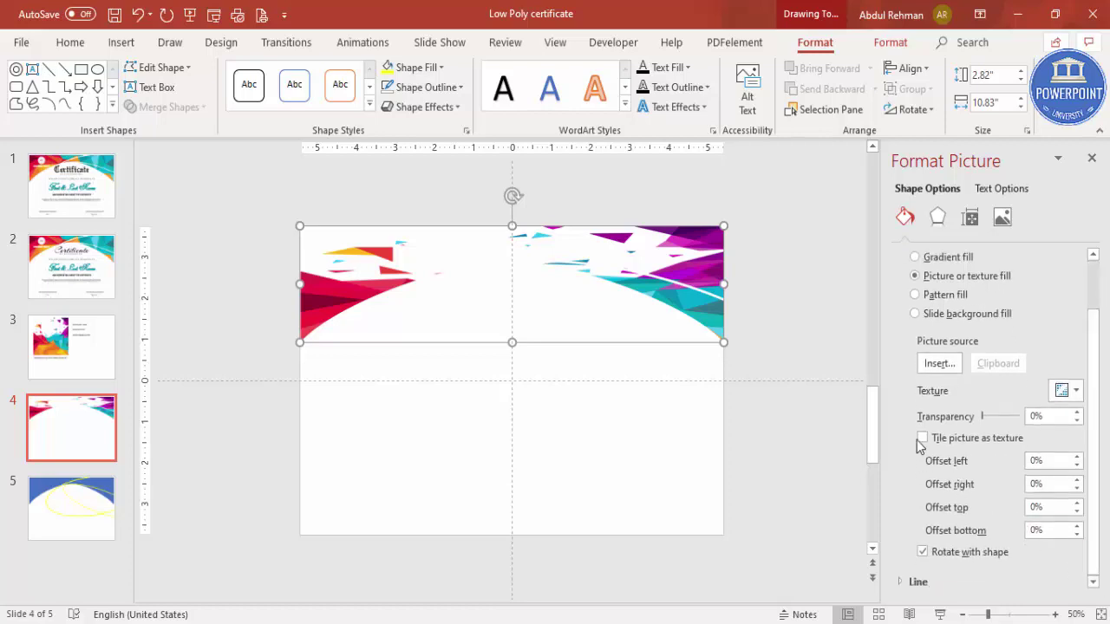
pyautogui.click(923, 551)
pyautogui.click(1076, 503)
pyautogui.moveTo(1077, 514); pyautogui.dragTo(1076, 514)
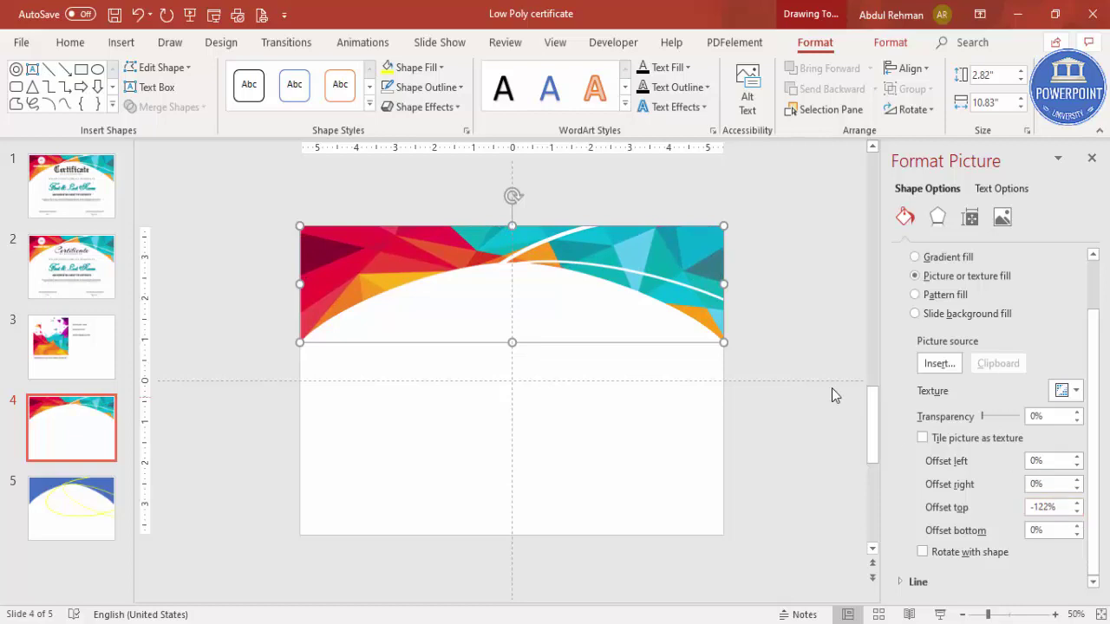
pyautogui.click(789, 317)
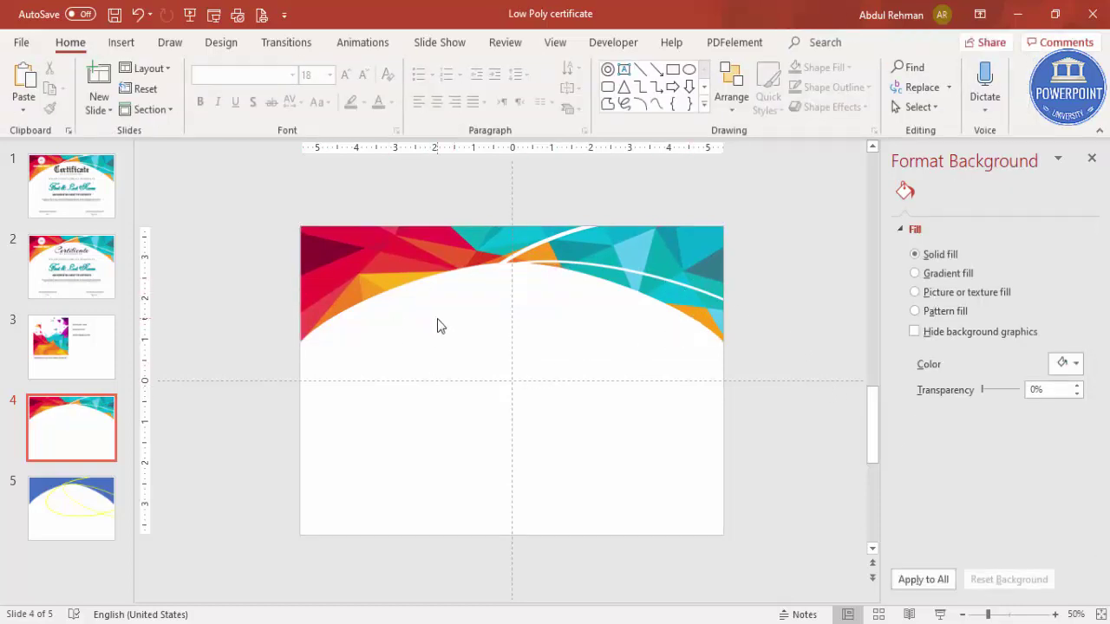
# - Paste the banner into the Slide Master's Title and Content layout and close Master View
pyautogui.click(417, 252)
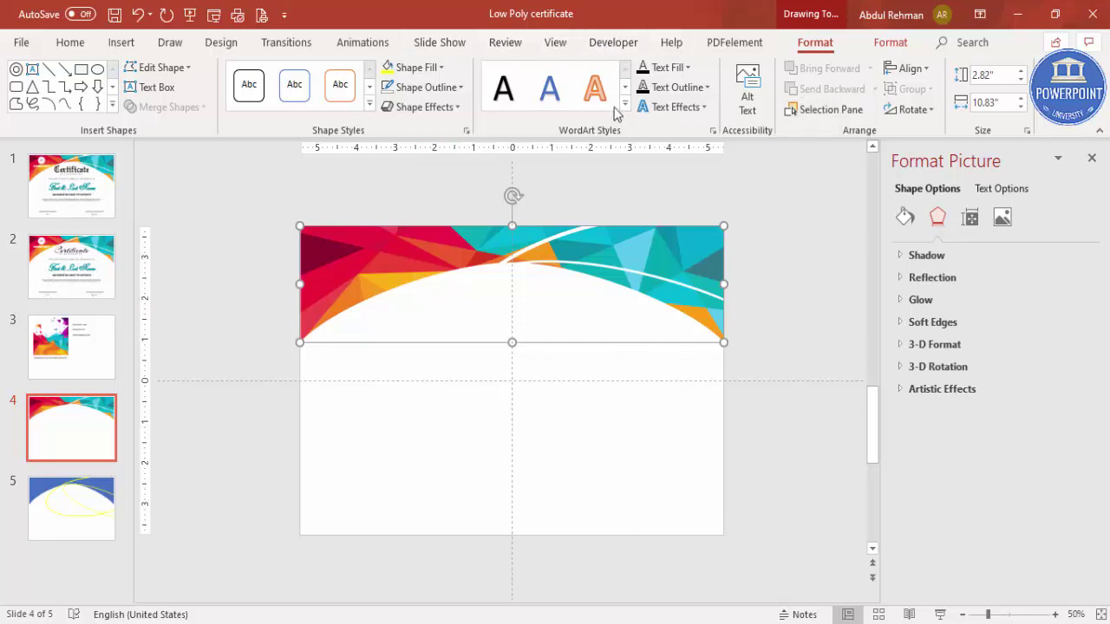
pyautogui.click(553, 45)
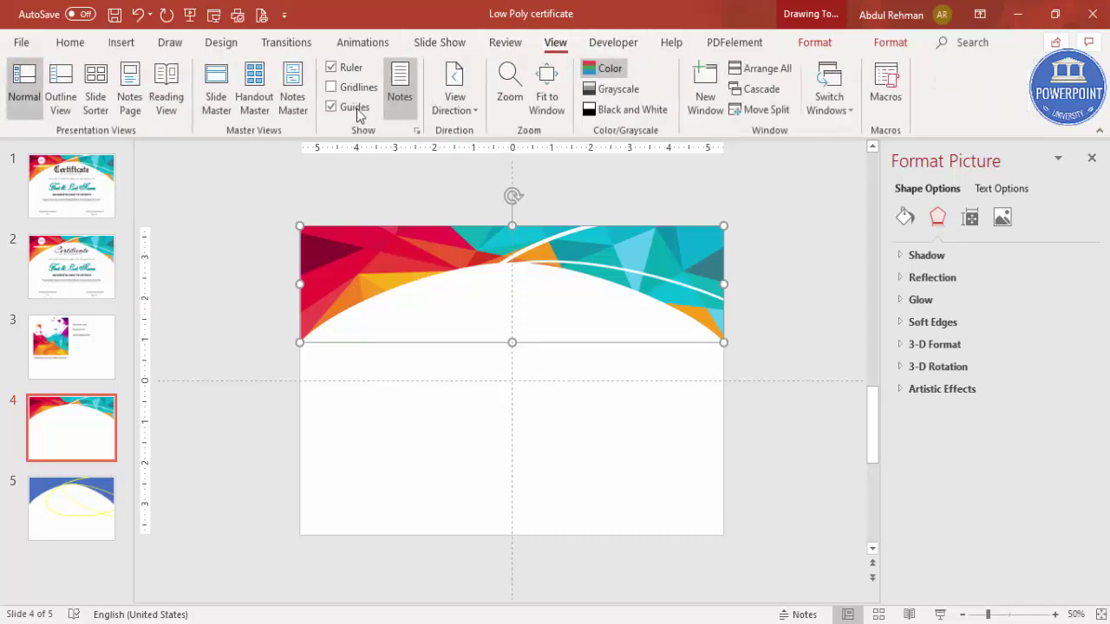
pyautogui.click(216, 87)
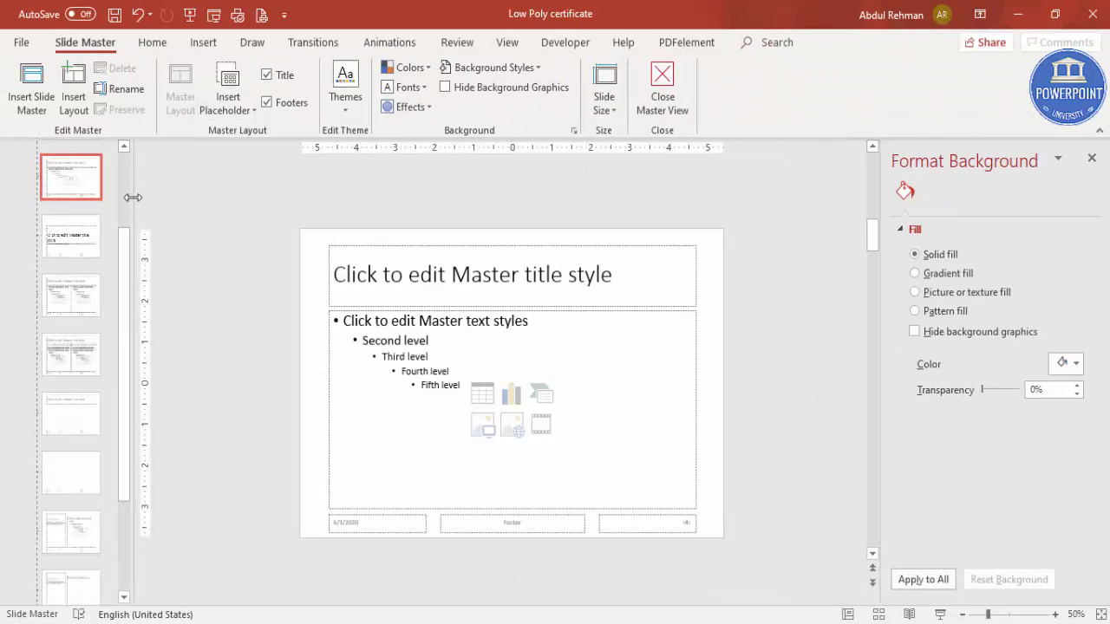
pyautogui.click(93, 247)
pyautogui.click(78, 301)
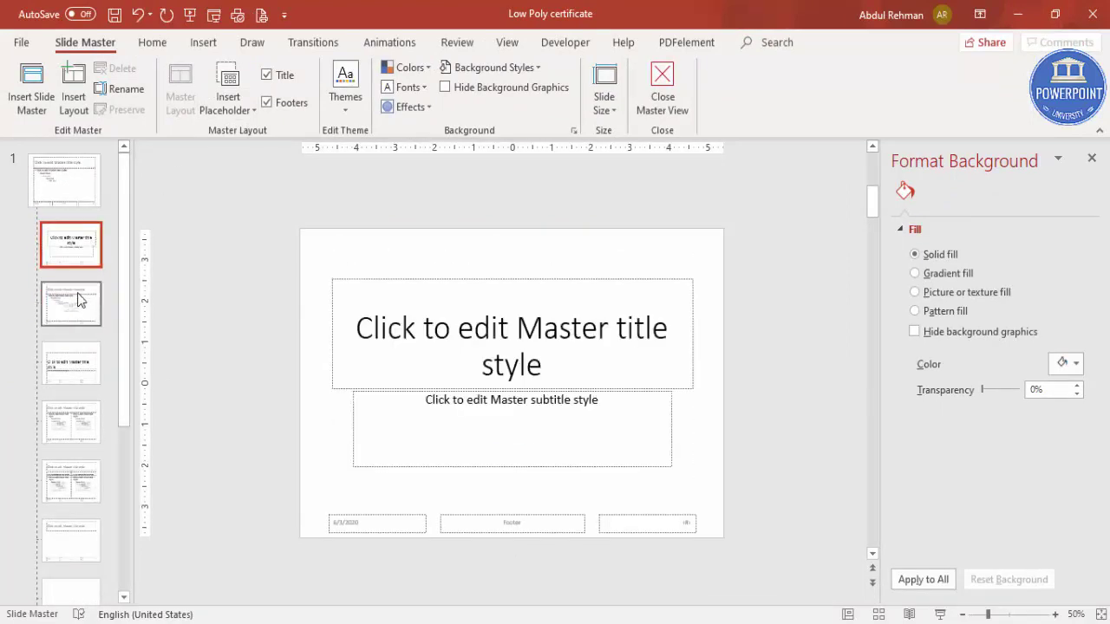
pyautogui.hotkey('ctrl', 'v')
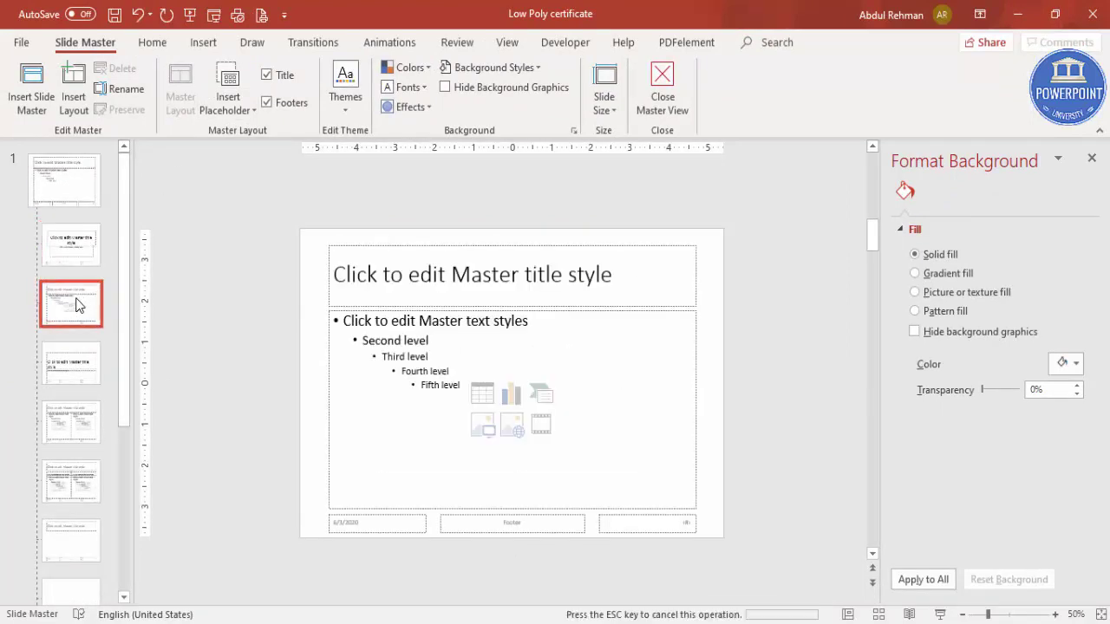
pyautogui.click(662, 86)
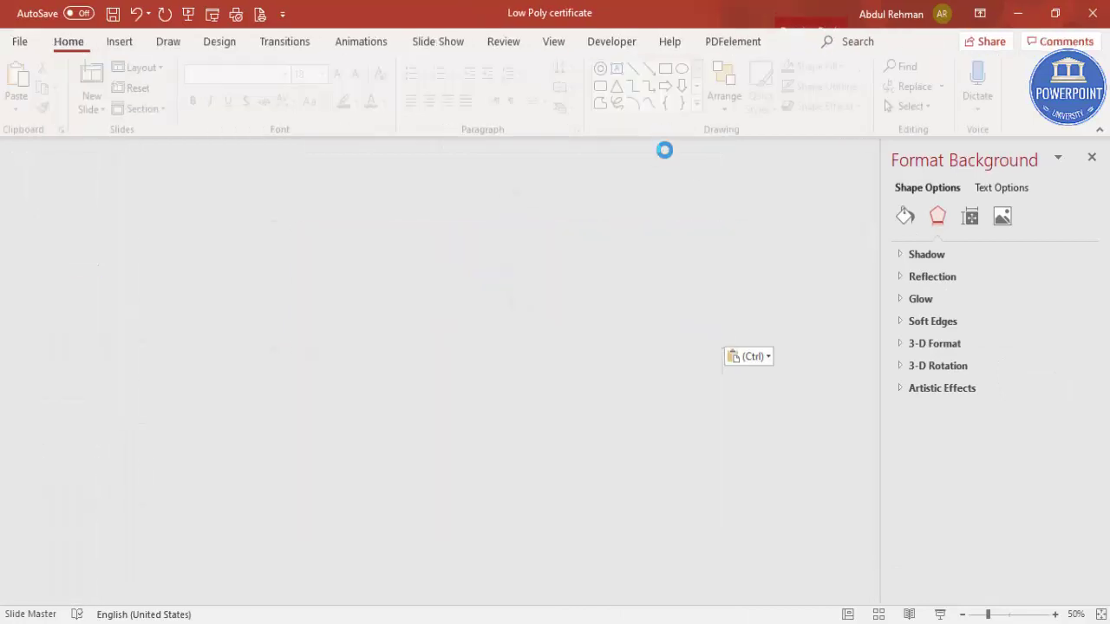
# - Try selecting the banner on slide 4 to confirm it is now fixed
pyautogui.click(691, 262)
pyautogui.click(694, 263)
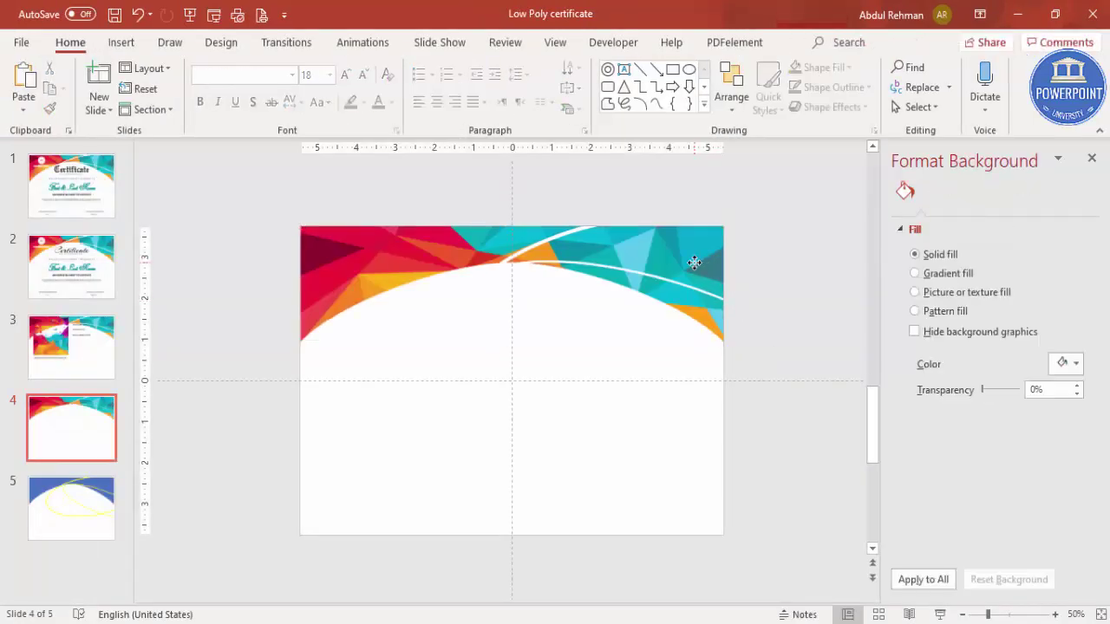
pyautogui.moveTo(388, 271); pyautogui.dragTo(566, 290)
pyautogui.moveTo(317, 260); pyautogui.dragTo(556, 296)
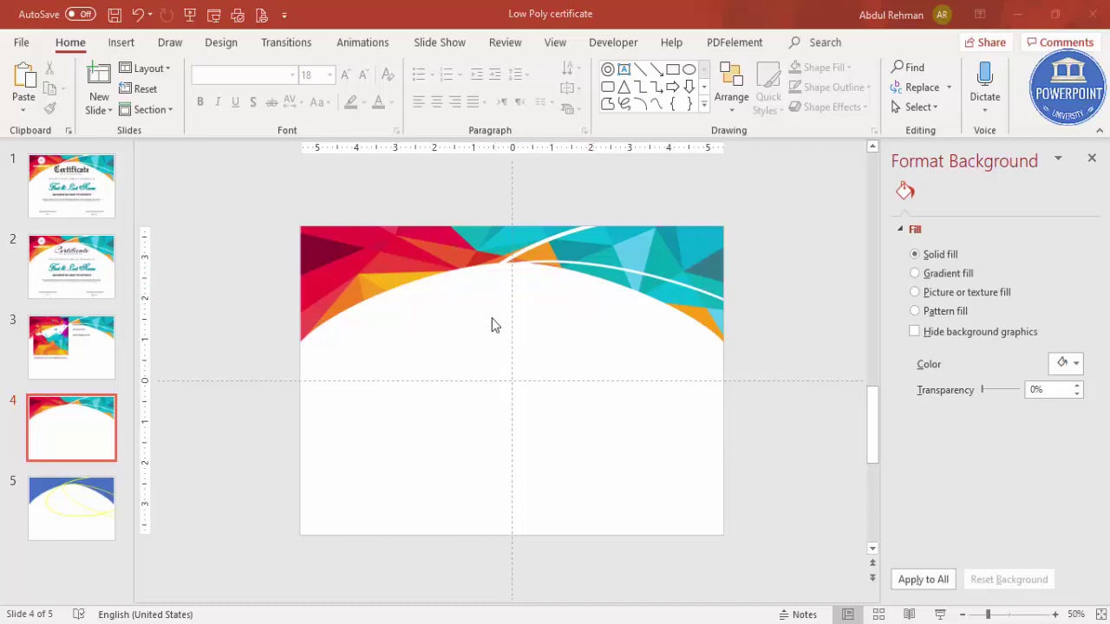
# - Add a centred text box reading CERTIFICATE just under the header arc
pyautogui.click(122, 42)
pyautogui.click(645, 86)
pyautogui.moveTo(446, 295); pyautogui.dragTo(600, 324)
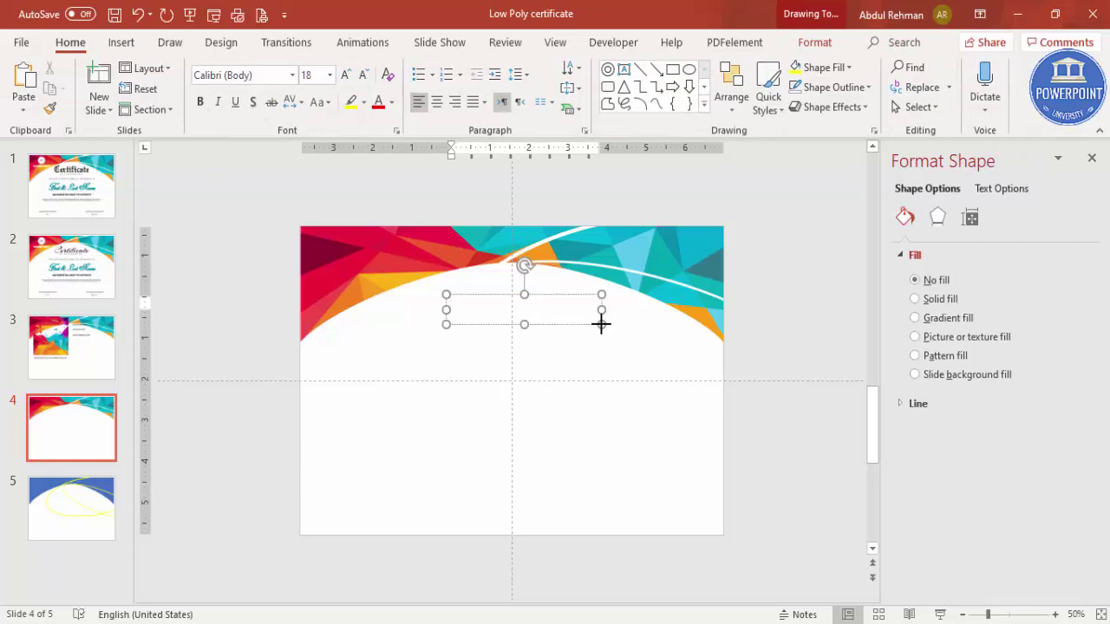
pyautogui.write('CERTIFICATE')
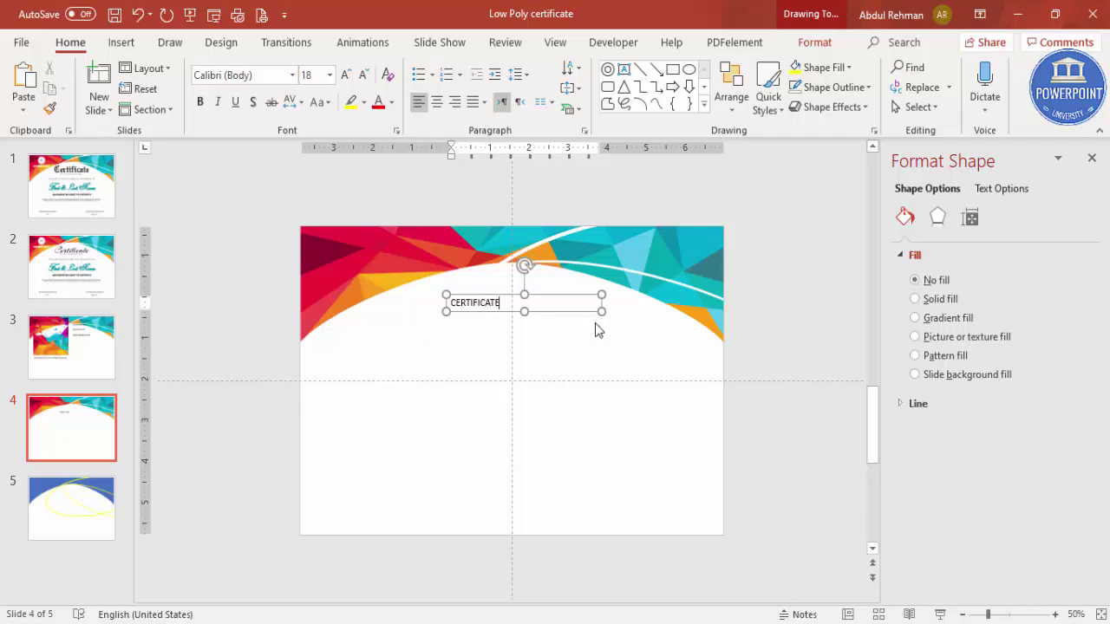
pyautogui.click(544, 301)
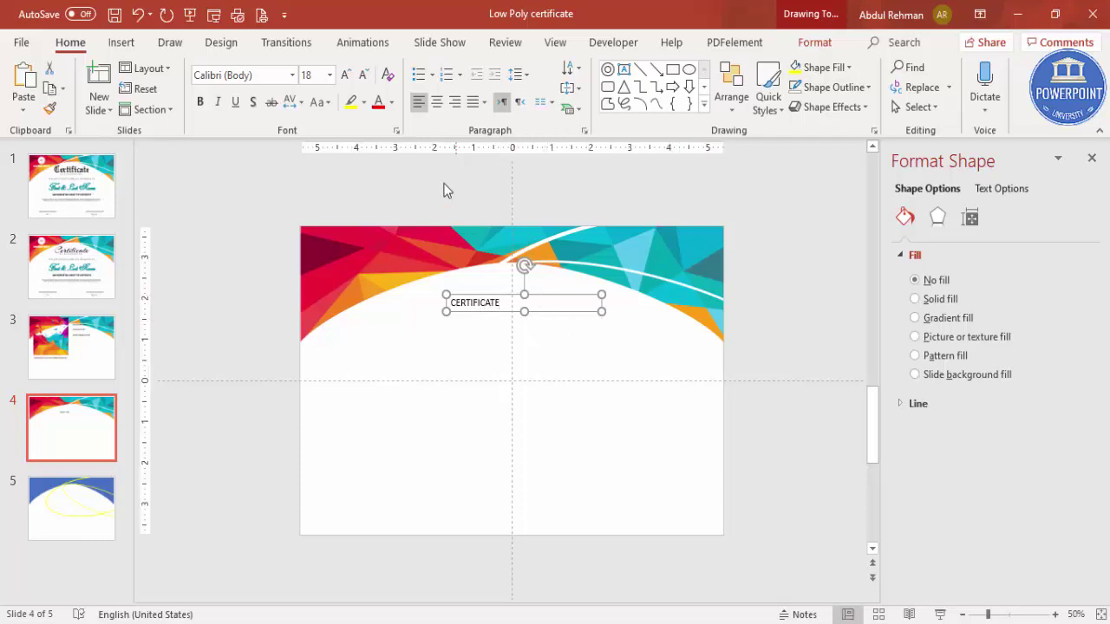
pyautogui.click(436, 102)
# - Set the title to 44 pt in the Certificate font
pyautogui.click(344, 75)
pyautogui.click(344, 75)
pyautogui.click(344, 75)
pyautogui.click(344, 75)
pyautogui.click(344, 75)
pyautogui.click(345, 74)
pyautogui.click(344, 75)
pyautogui.click(273, 77)
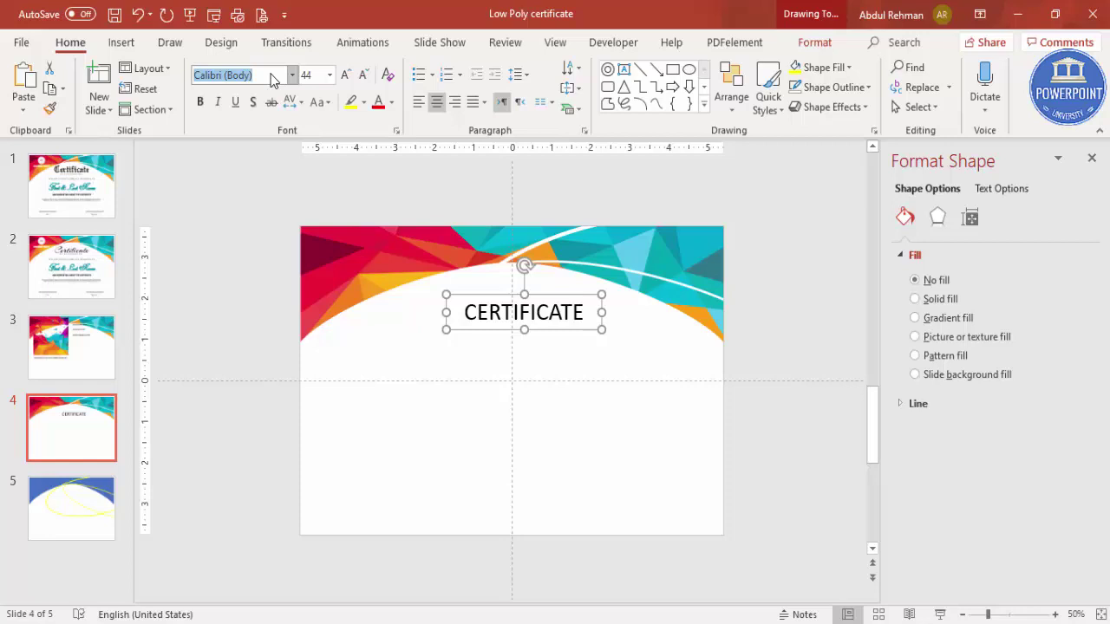
pyautogui.write('Certificate')
pyautogui.press('Return')
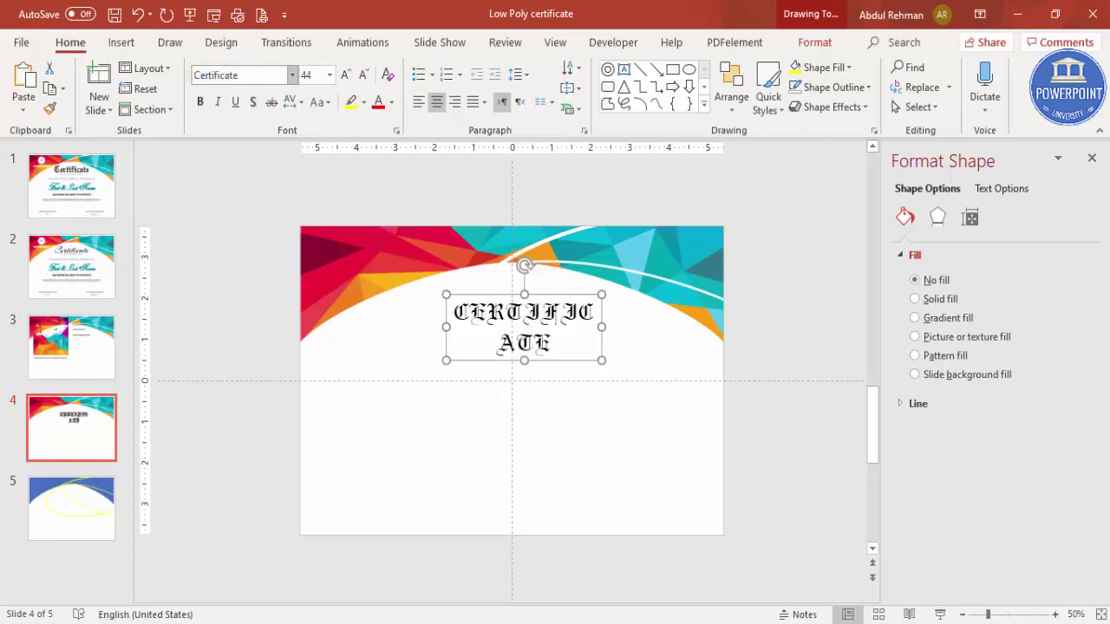
# - Widen the title box, centre it on the slide, and try the Arizonia script font
pyautogui.moveTo(445, 327); pyautogui.dragTo(379, 337)
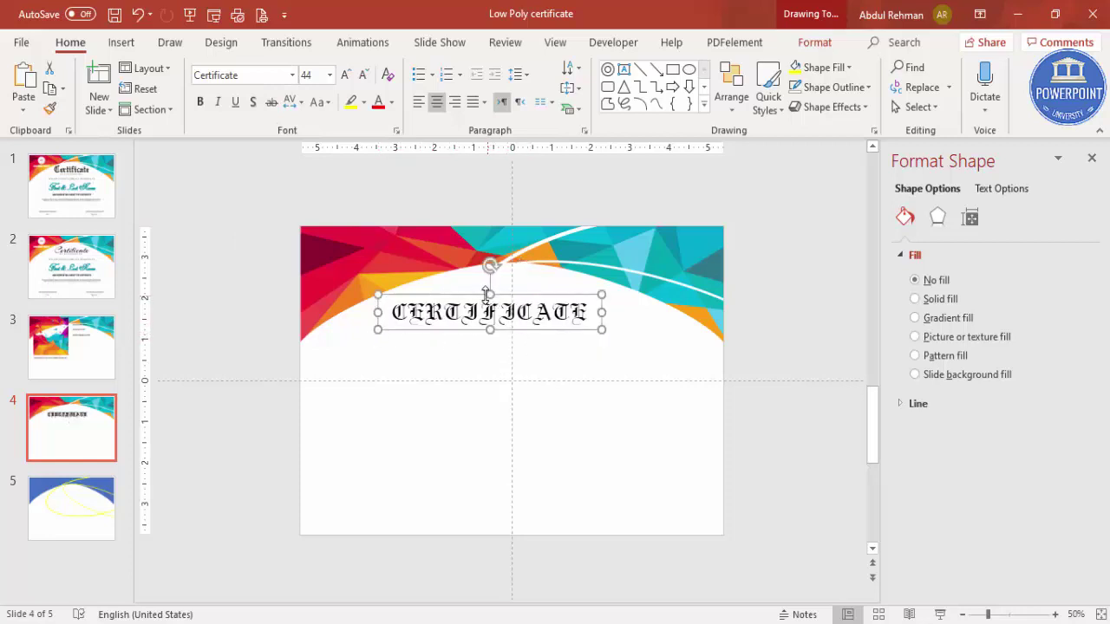
pyautogui.moveTo(477, 296); pyautogui.dragTo(501, 281)
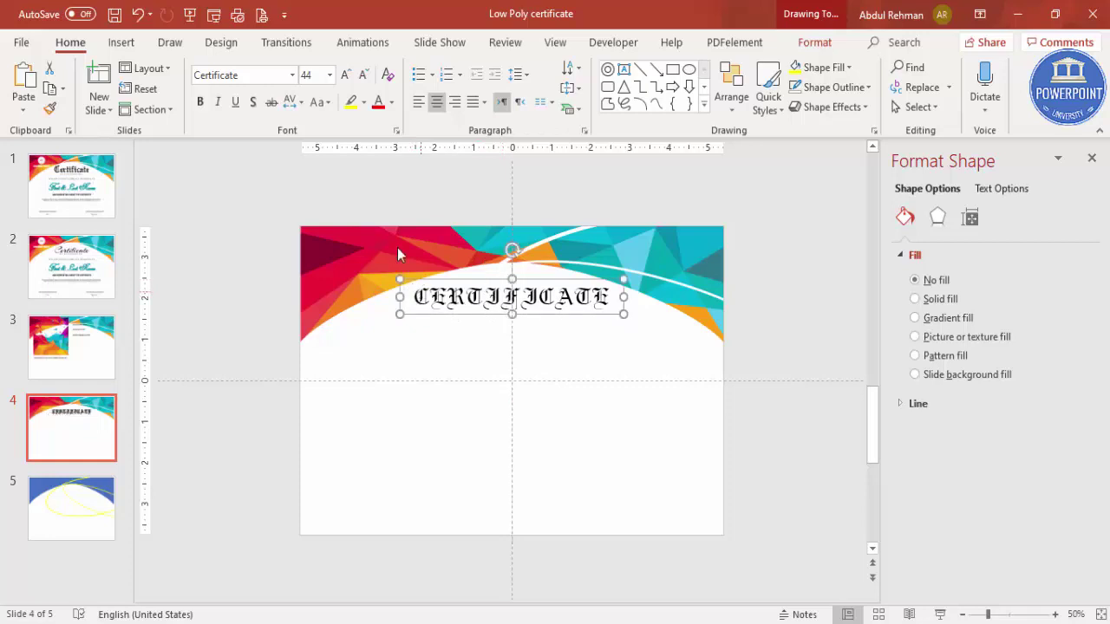
pyautogui.click(263, 77)
pyautogui.write('a')
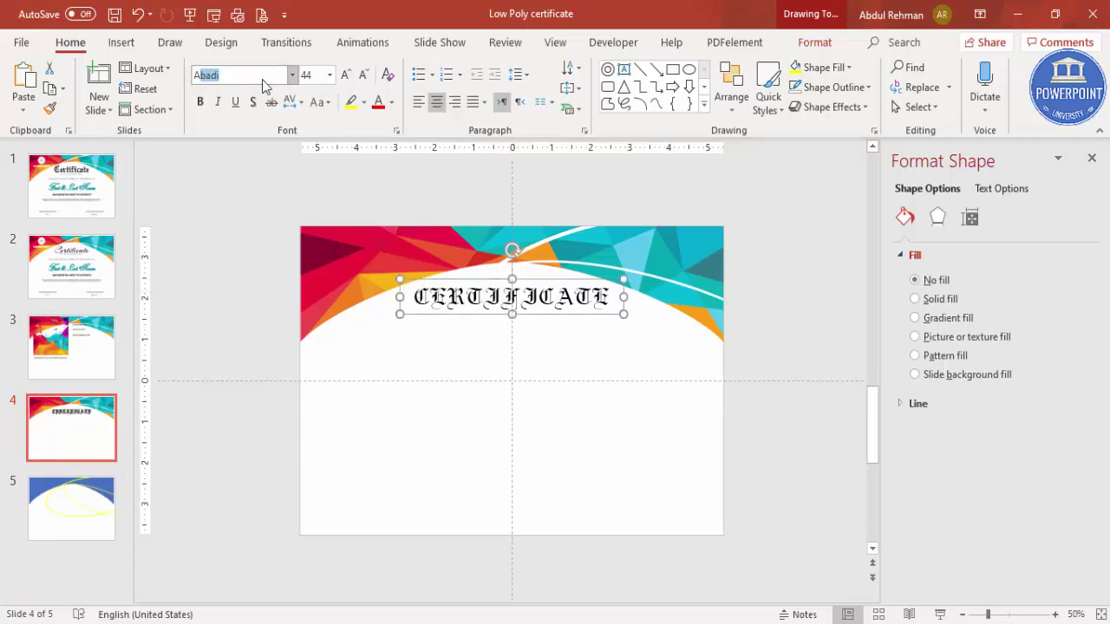
pyautogui.write('e')
pyautogui.write('ri')
pyautogui.press('Return')
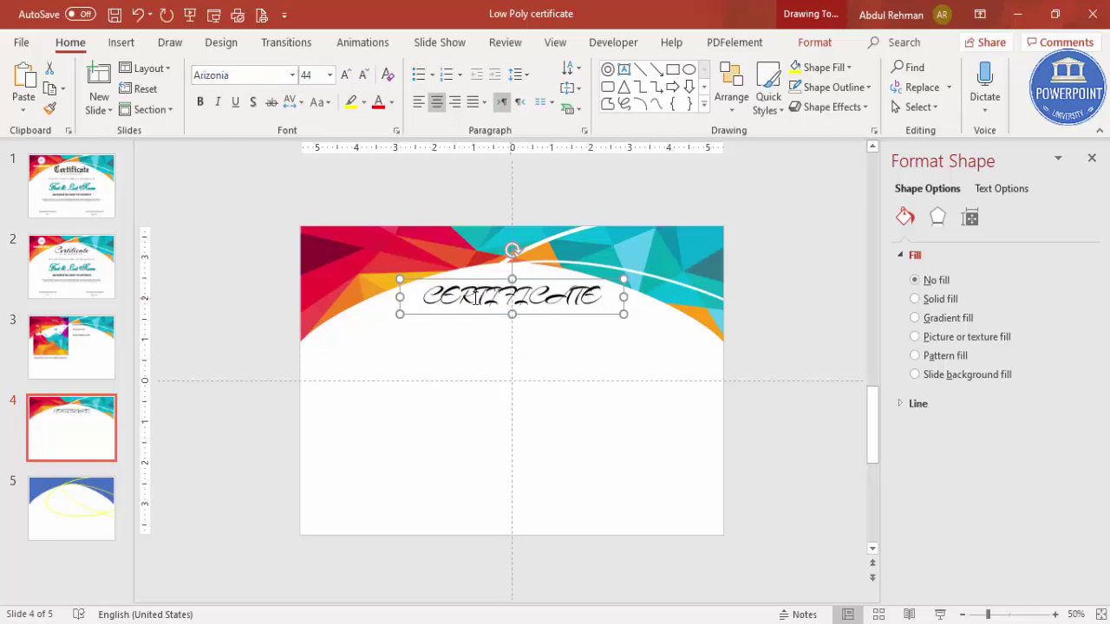
# - Retype the title as 'Certificate' and set its font back to Certificate
pyautogui.click(475, 299)
pyautogui.hotkey('ctrl', 'a')
pyautogui.write('Certificate')
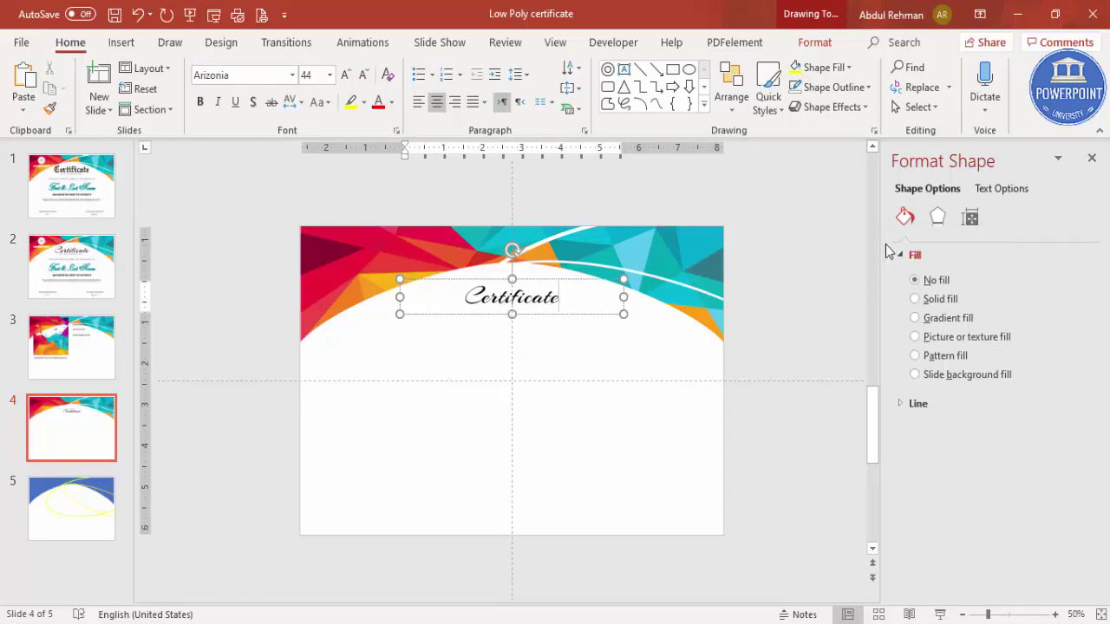
pyautogui.click(534, 275)
pyautogui.click(194, 75)
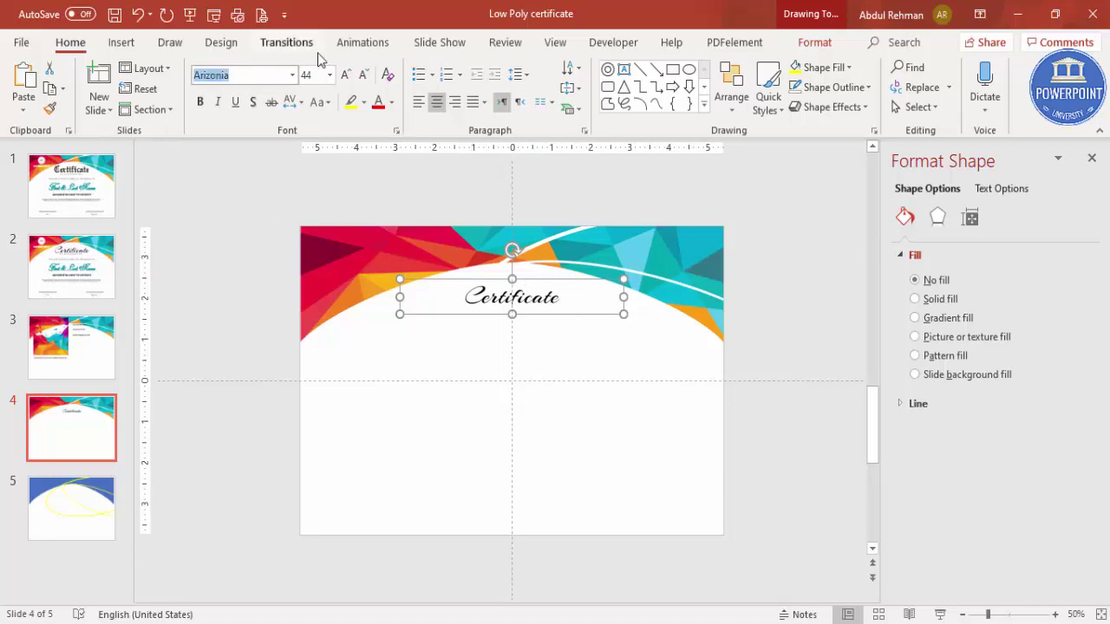
pyautogui.write('C')
pyautogui.press('Return')
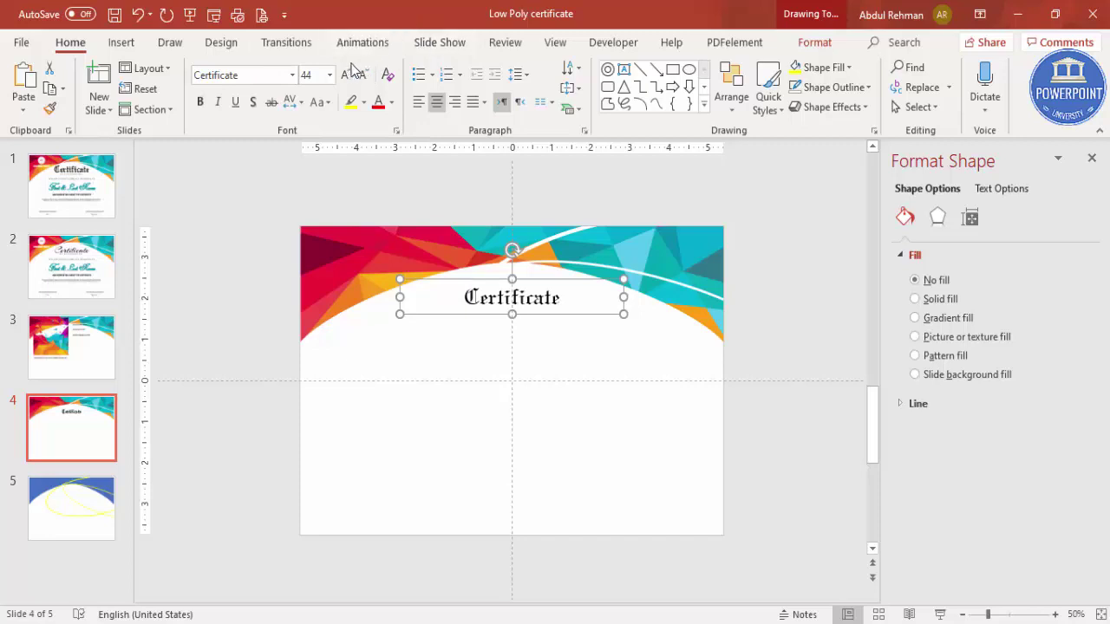